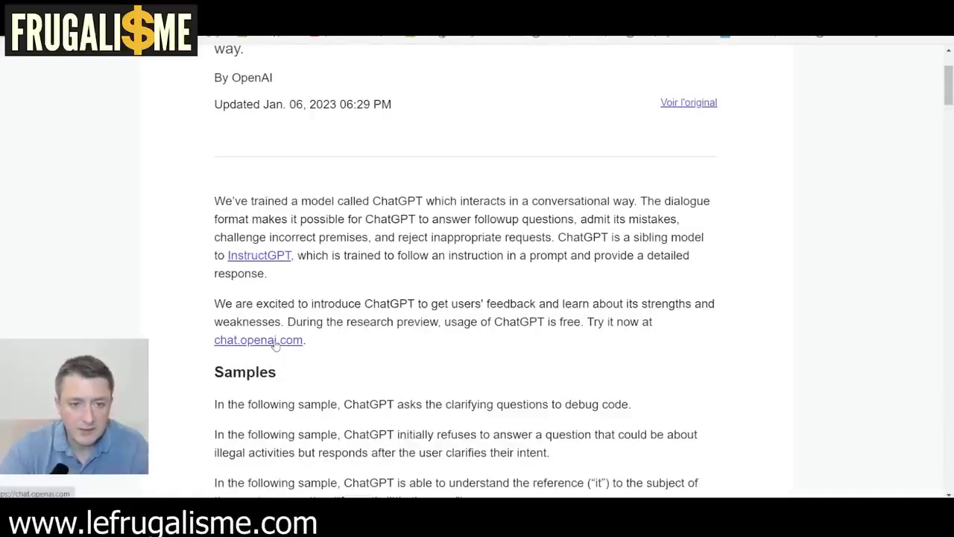
- Open ChatGPT through the chat.openai.com link in the article and look through the list of past conversations
{"action": "left_click", "coordinate": [275, 342]}
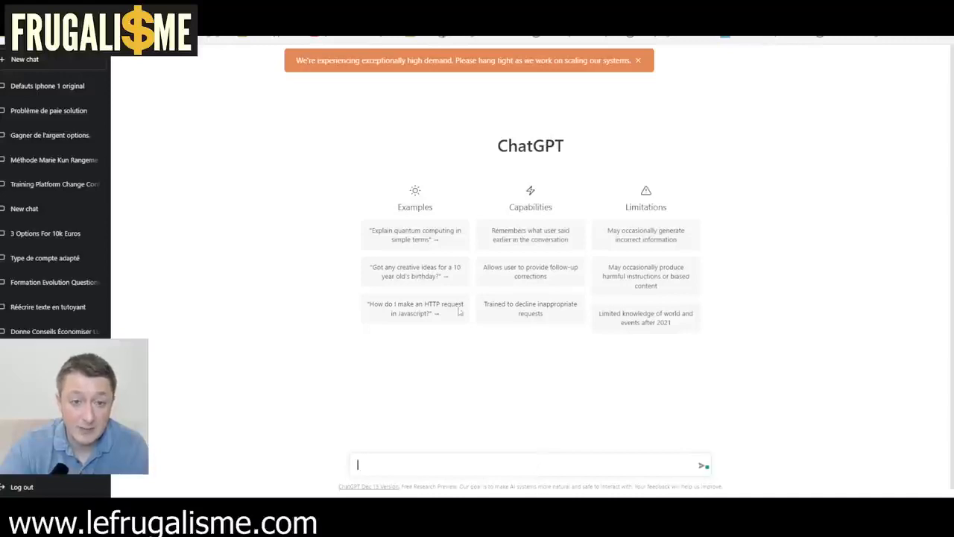
{"action": "left_click_drag", "start_coordinate": [337, 61], "coordinate": [371, 65]}
{"action": "left_click", "coordinate": [395, 89]}
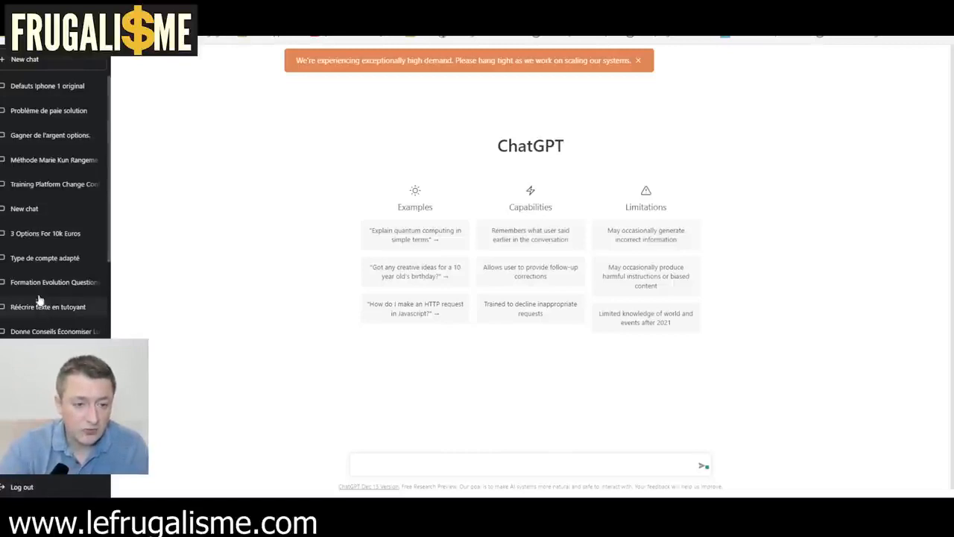
{"action": "scroll", "coordinate": [52, 306], "scroll_direction": "down", "scroll_amount": 3}
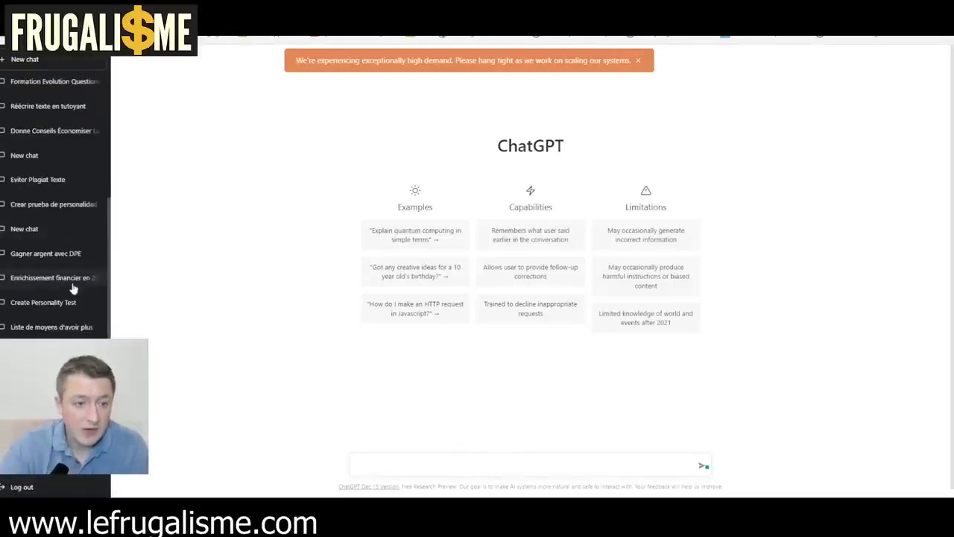
{"action": "scroll", "coordinate": [90, 258], "scroll_direction": "up", "scroll_amount": 3}
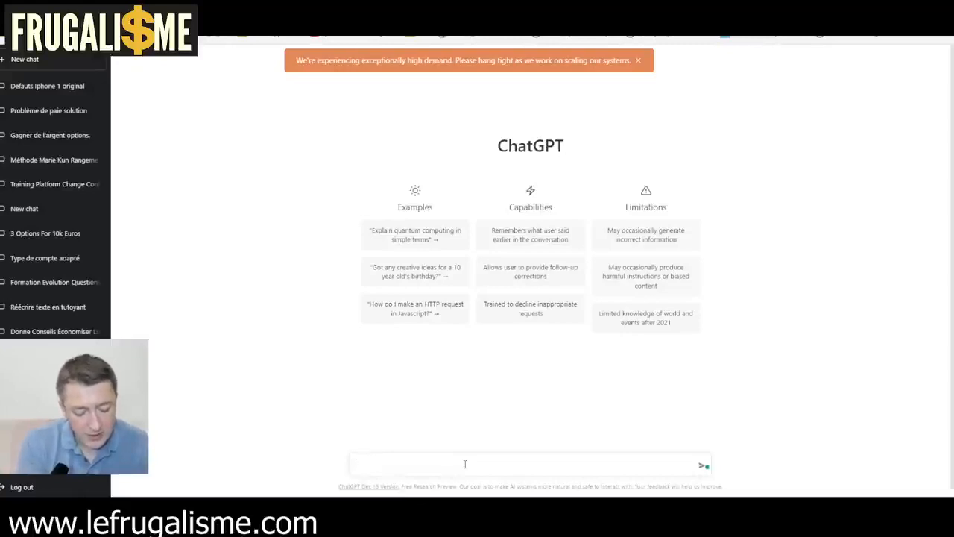
- Submit the prompt "ecris un mail pour souhaiter la bonne annee a ma voisine" and dismiss the high-demand banner
{"action": "type", "text": "un mail pour souhai"}
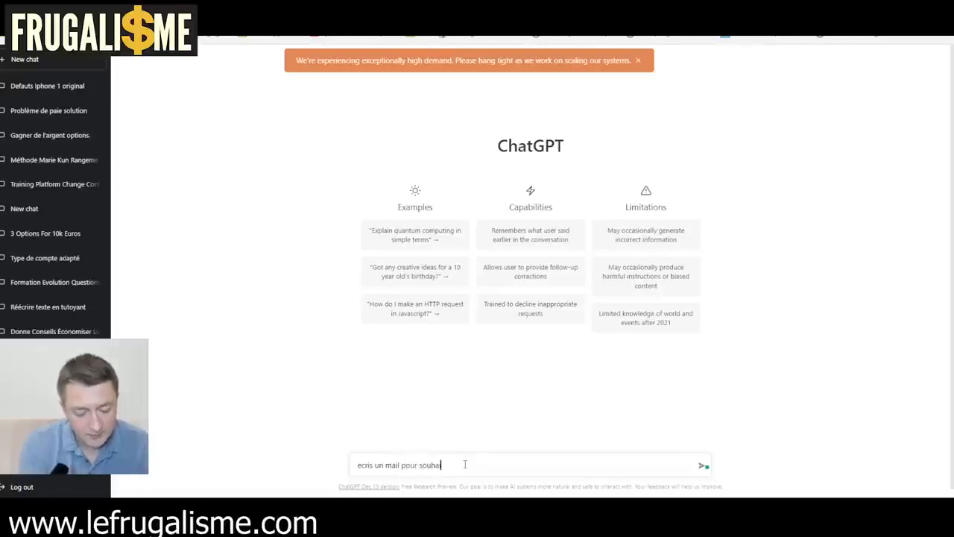
{"action": "type", "text": "nne annee a ma voisine"}
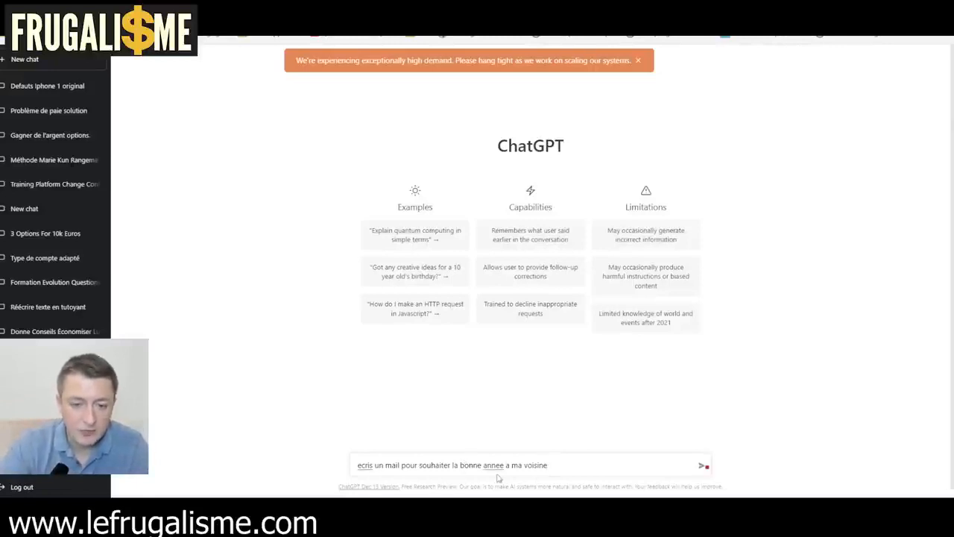
{"action": "key", "text": "Return"}
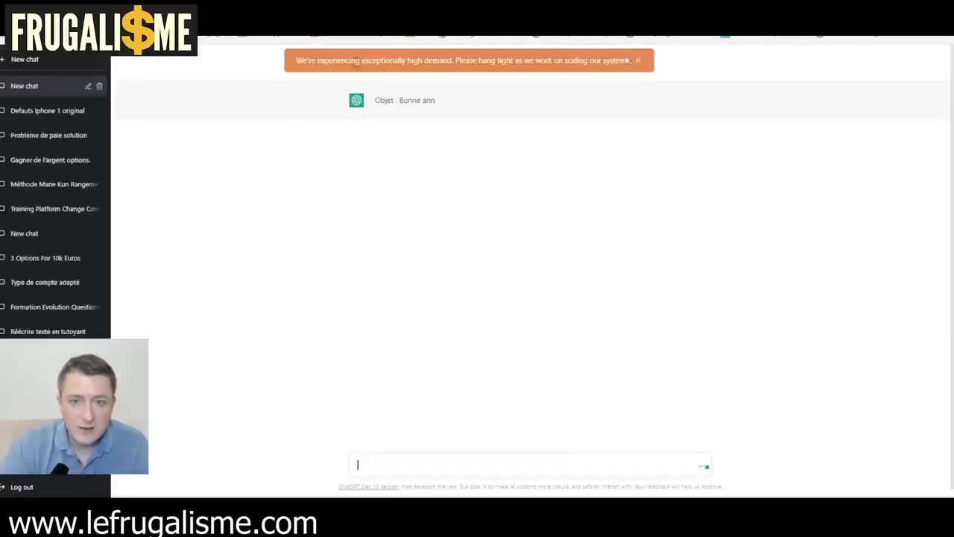
{"action": "left_click", "coordinate": [639, 61]}
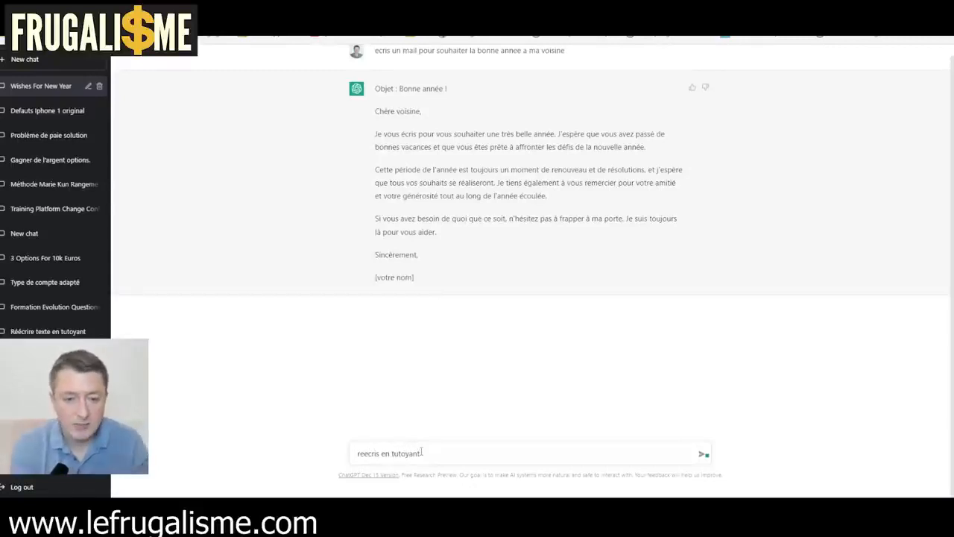
- Submit the follow-up prompt "reecris en tutoyant" and read the rewritten email
{"action": "key", "text": "Return"}
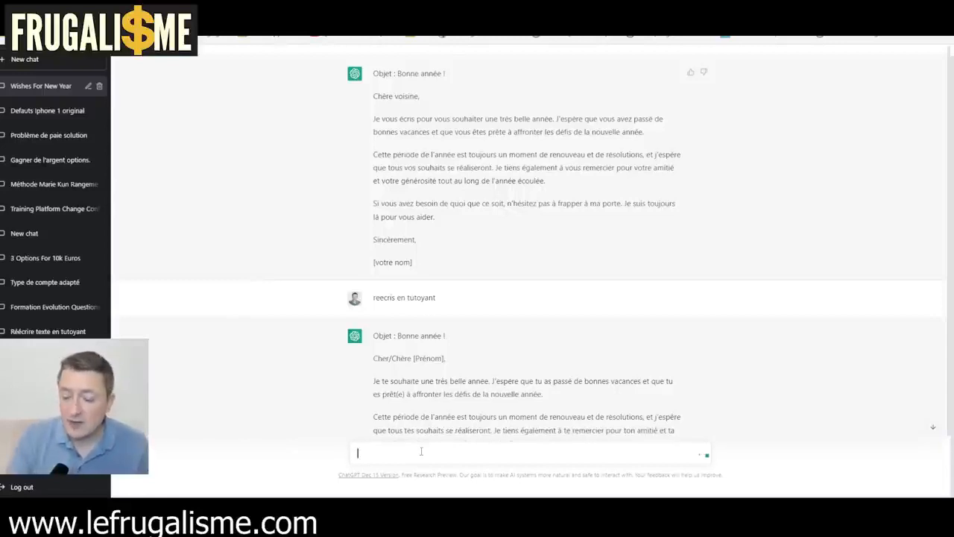
{"action": "scroll", "coordinate": [425, 402], "scroll_direction": "down", "scroll_amount": 2}
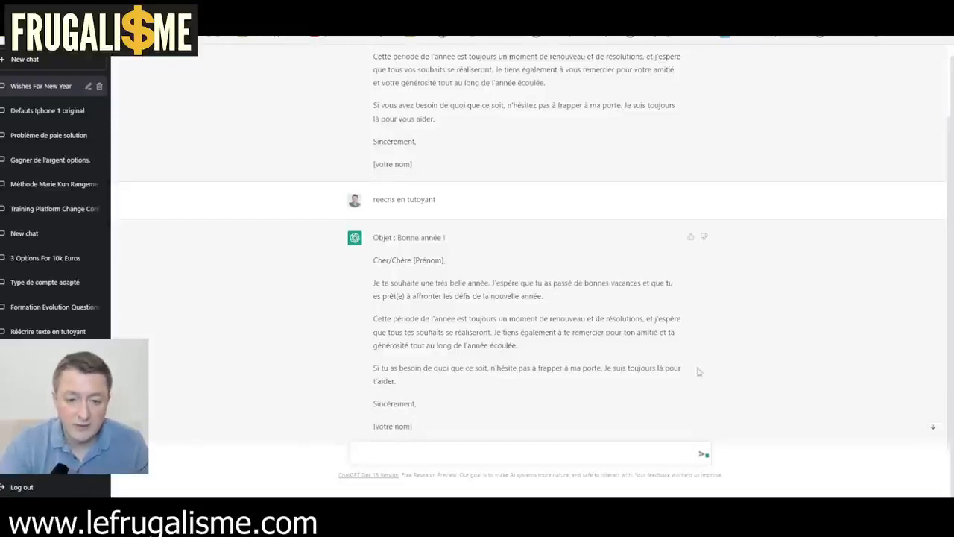
- Submit the follow-up prompt "réécris le message en etant drole, original et inspirant"
{"action": "type", "text": "t"}
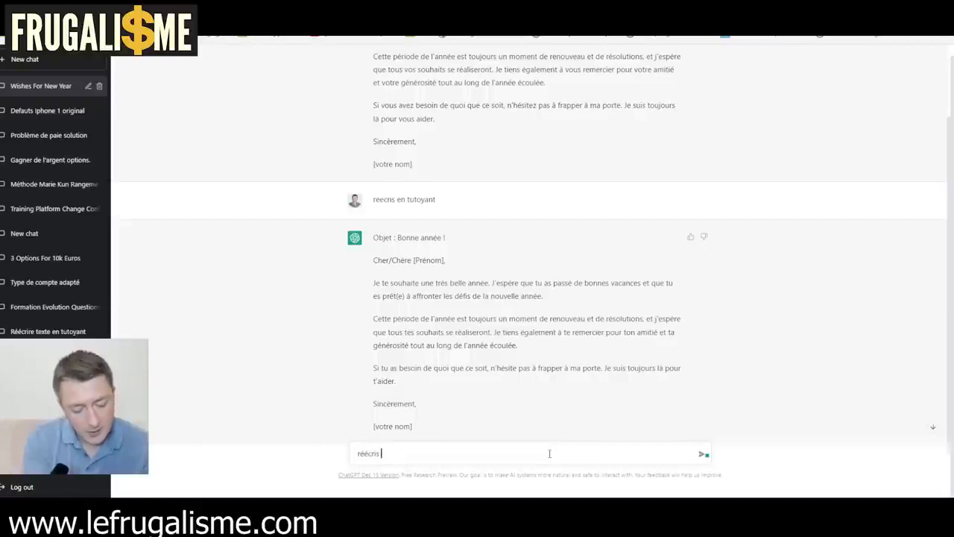
{"action": "type", "text": "éécris le message"}
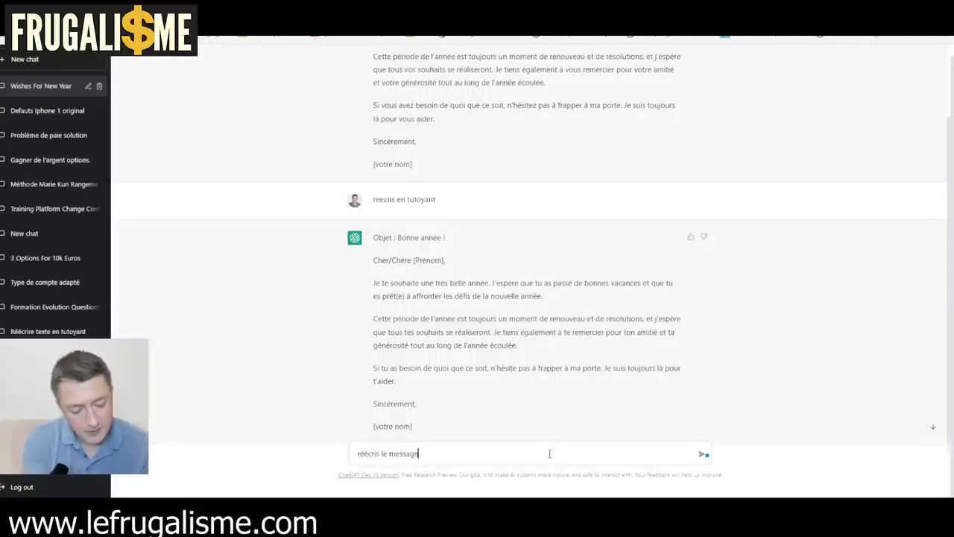
{"action": "type", "text": " en etant drole, original et"}
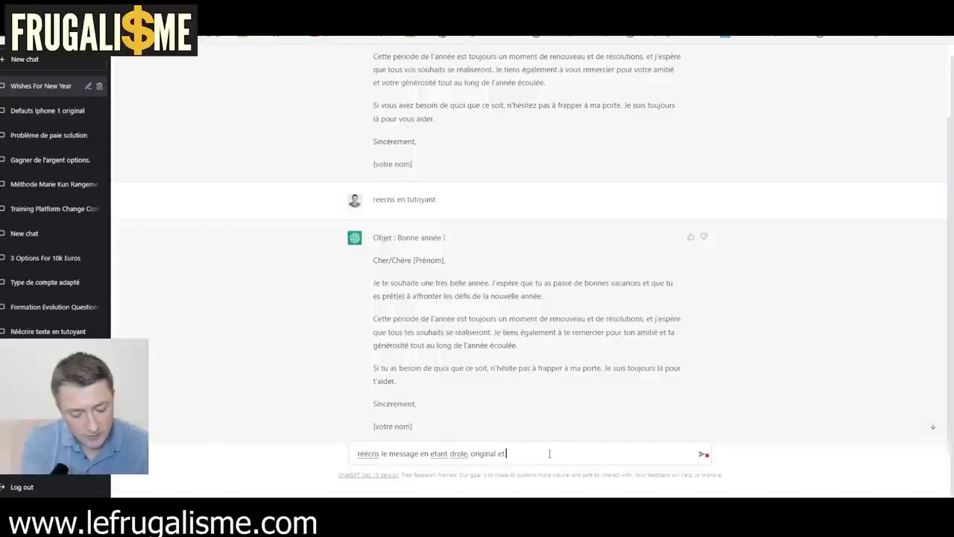
{"action": "type", "text": "irant"}
{"action": "key", "text": "Return"}
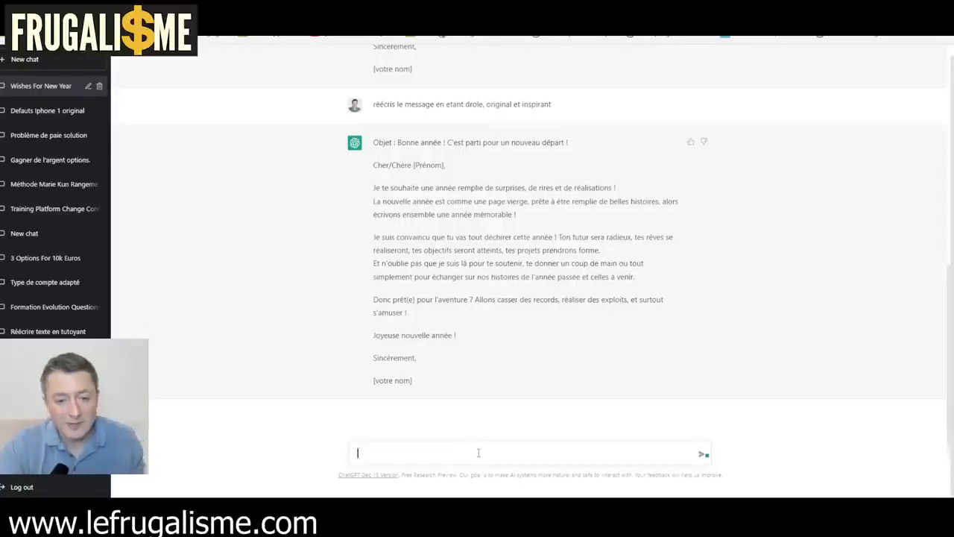
- Submit the follow-up prompt "rajouter une metaphore, un exemple, et une contradiction" and read the new version of the email
{"action": "type", "text": "ajouter une metaphore, un exemple, et u"}
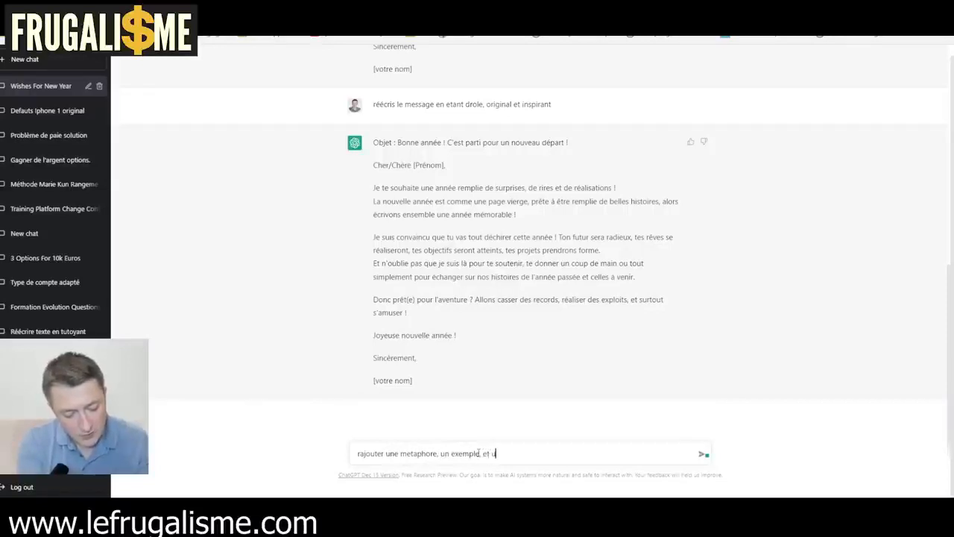
{"action": "type", "text": "tradiction"}
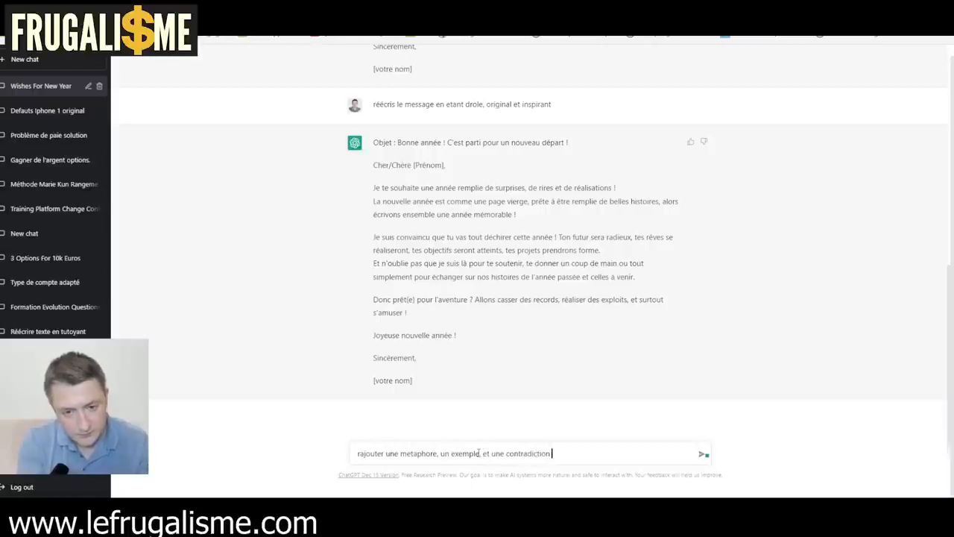
{"action": "key", "text": "Return"}
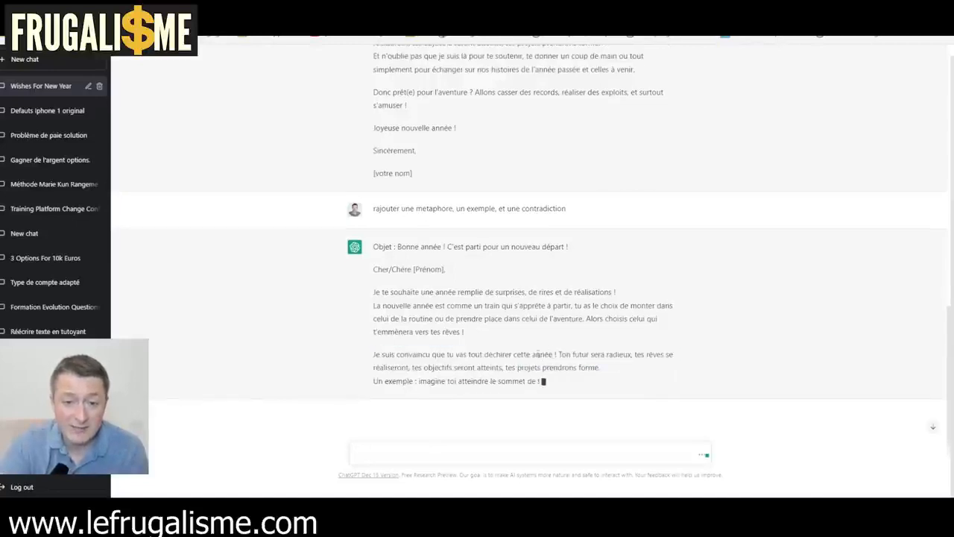
{"action": "left_click_drag", "start_coordinate": [373, 354], "coordinate": [462, 381]}
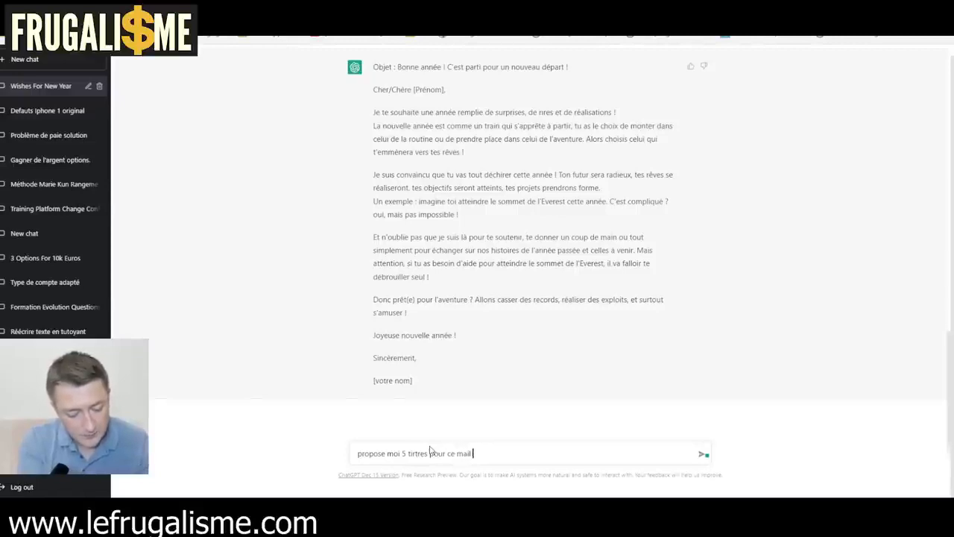
- Request five email titles with the prompt "propose moi 5 tirtres pour ce mail" and review the suggestions
{"action": "key", "text": "Return"}
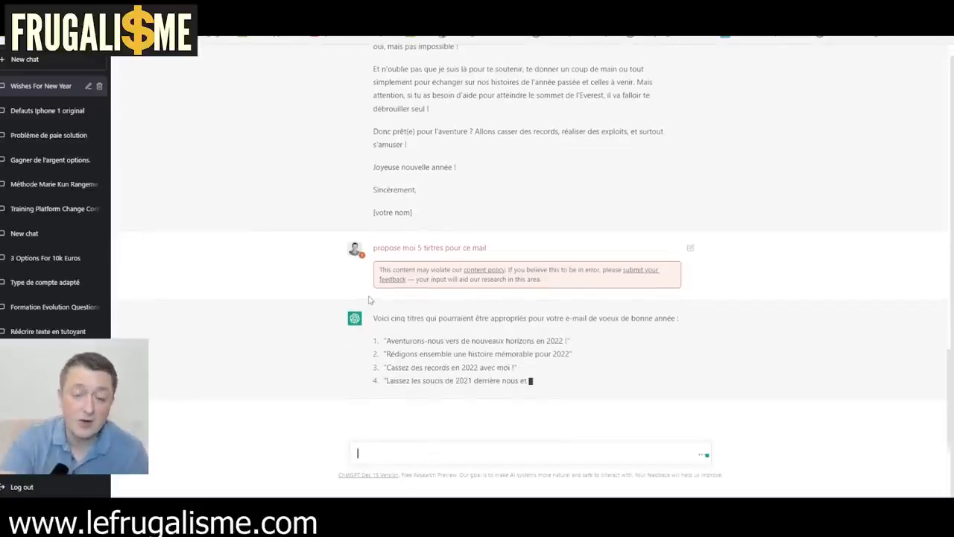
{"action": "left_click_drag", "start_coordinate": [444, 328], "coordinate": [534, 333]}
{"action": "left_click", "coordinate": [501, 355]}
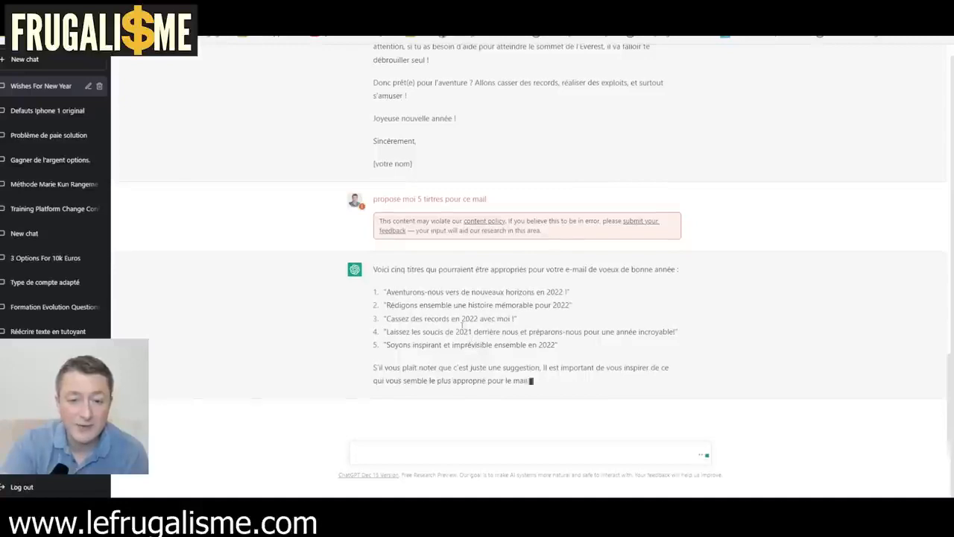
{"action": "left_click_drag", "start_coordinate": [438, 302], "coordinate": [538, 306]}
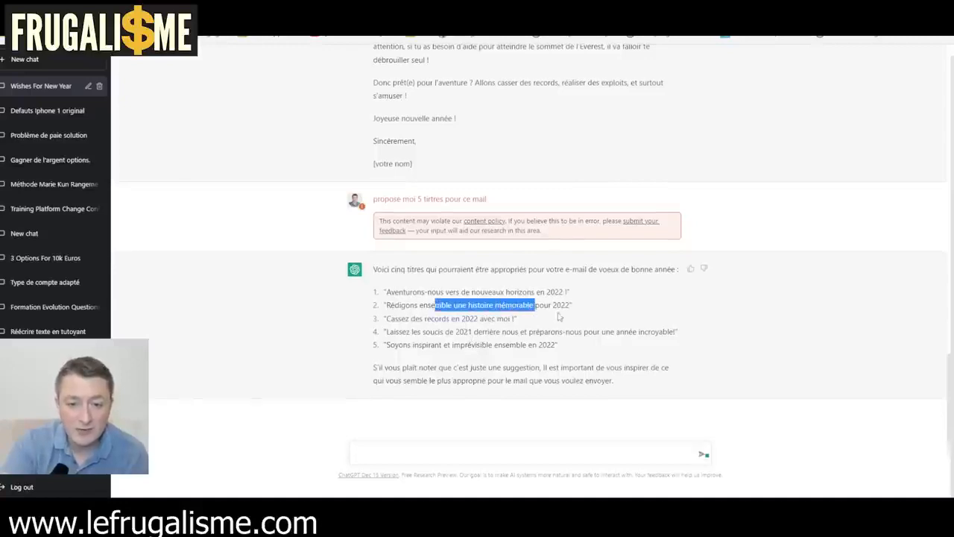
{"action": "left_click", "coordinate": [565, 300]}
{"action": "left_click", "coordinate": [438, 453]}
{"action": "left_click_drag", "start_coordinate": [425, 268], "coordinate": [571, 270]}
- Submit the prompt "rediges ces titres en 70 caracteres, espaces inlues, sous la forme x sans y, x en y temps" and review the titles
{"action": "left_click", "coordinate": [452, 458]}
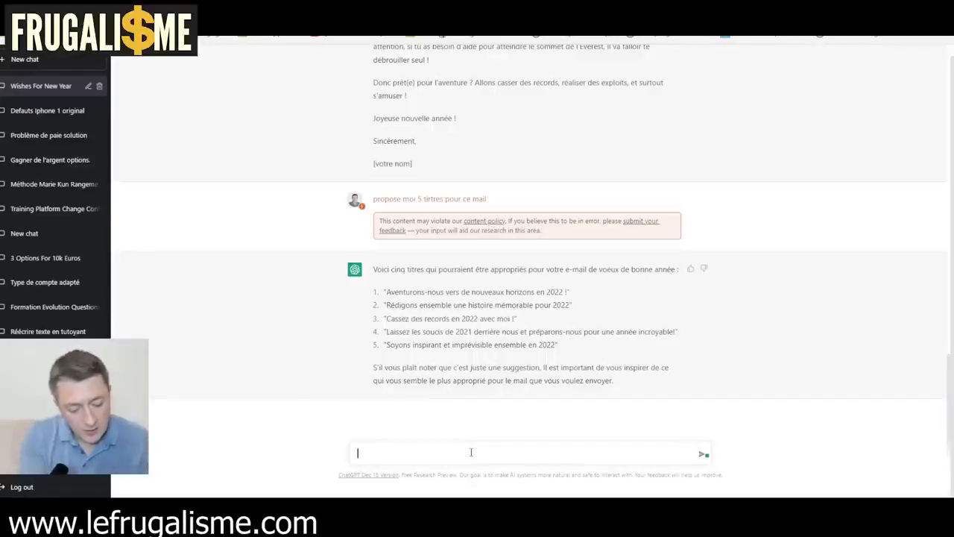
{"action": "type", "text": "iges ces"}
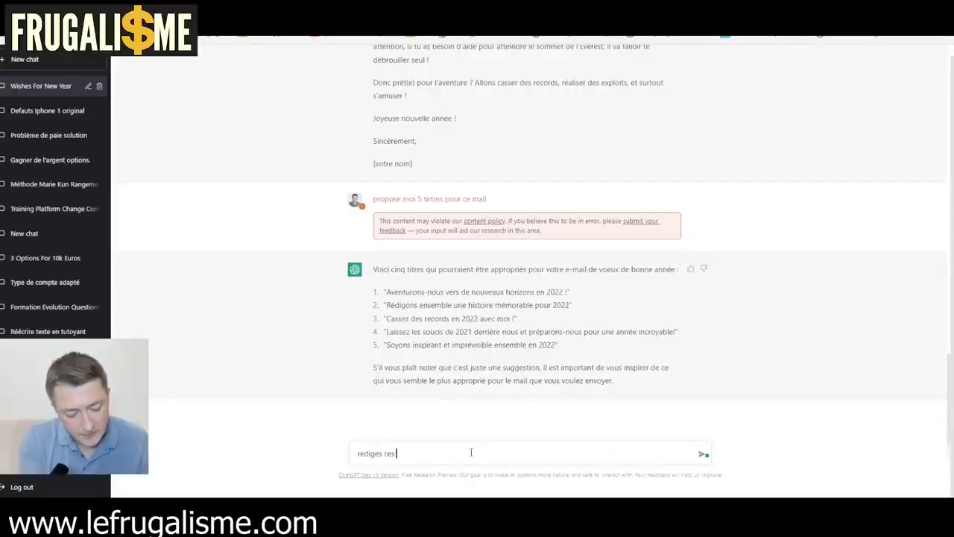
{"action": "type", "text": " titres en"}
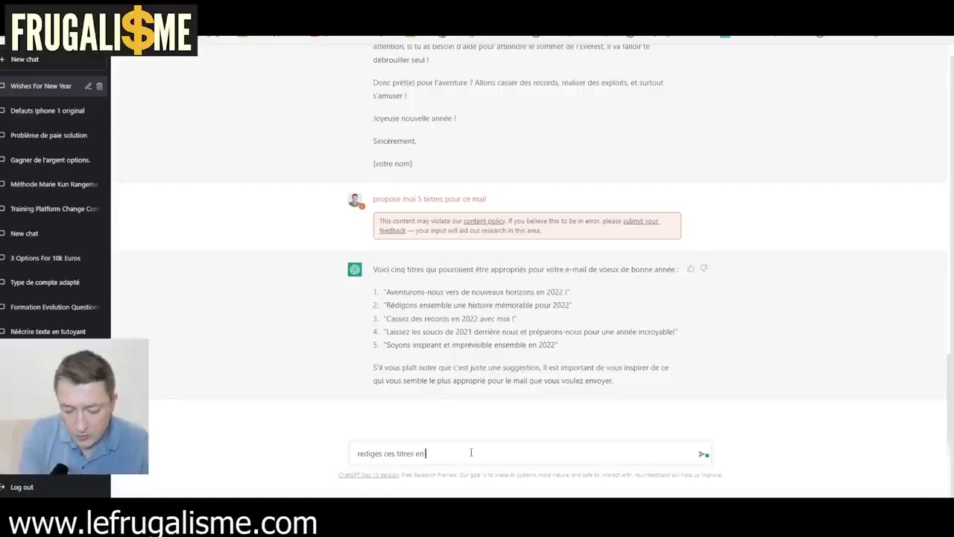
{"action": "type", "text": " 70 caracteres"}
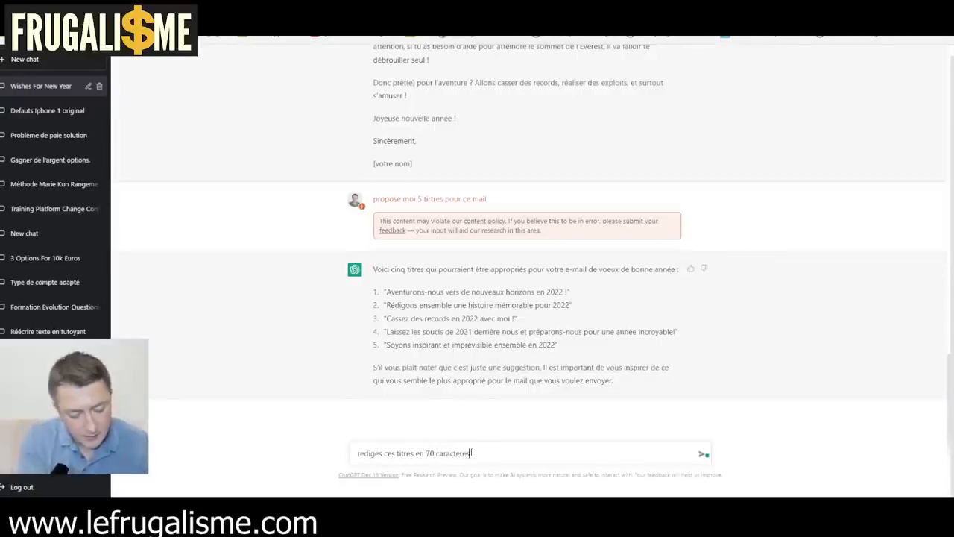
{"action": "type", "text": " espac"}
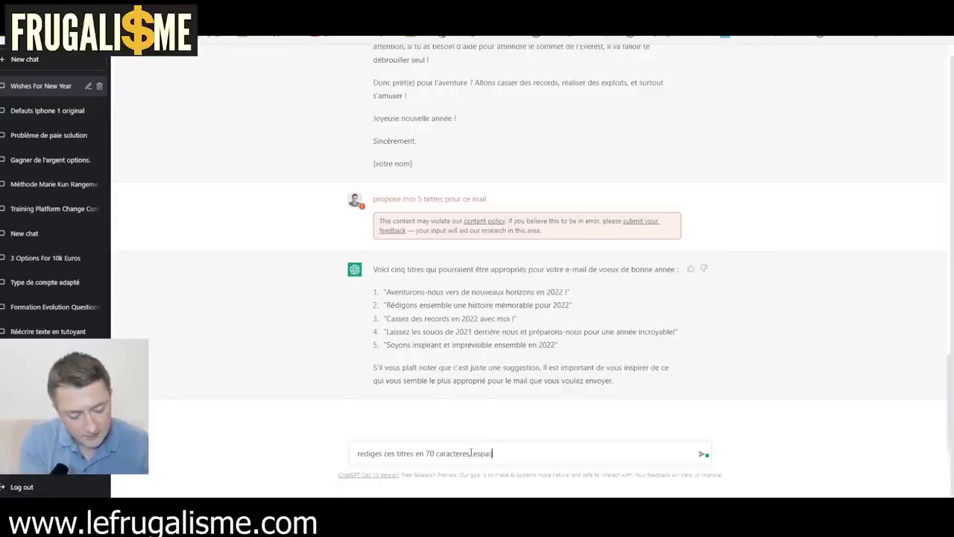
{"action": "type", "text": "es inlues"}
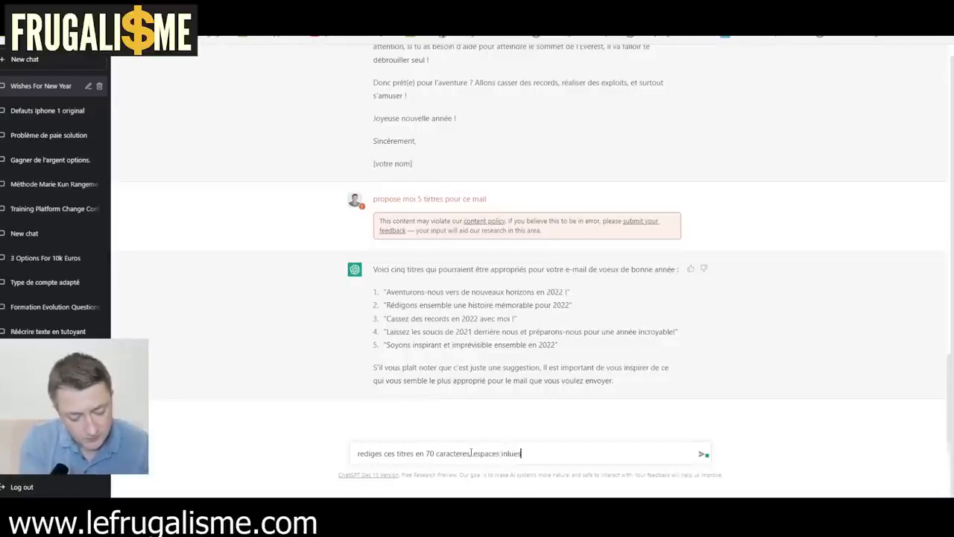
{"action": "type", "text": ", sous la forme x sans y, x en y temps"}
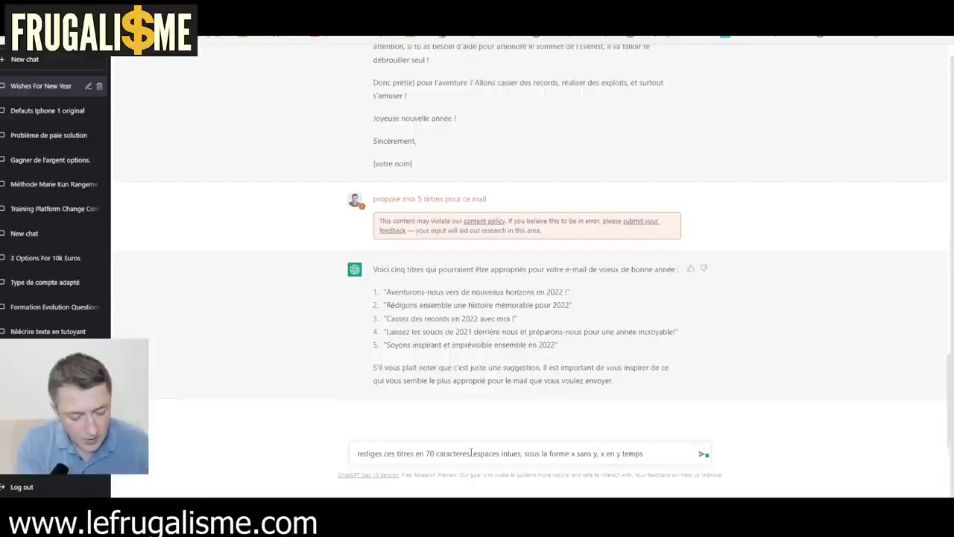
{"action": "key", "text": "Return"}
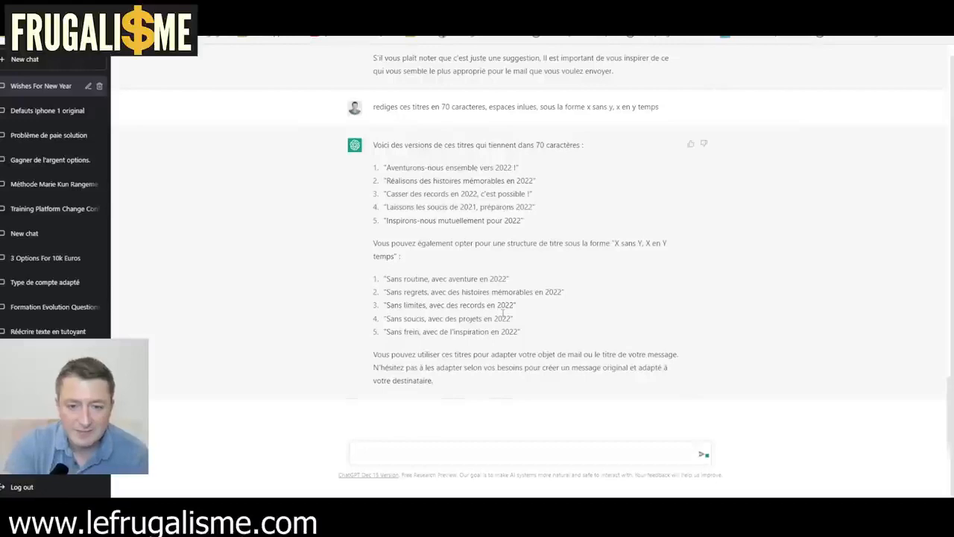
{"action": "left_click_drag", "start_coordinate": [510, 320], "coordinate": [463, 318]}
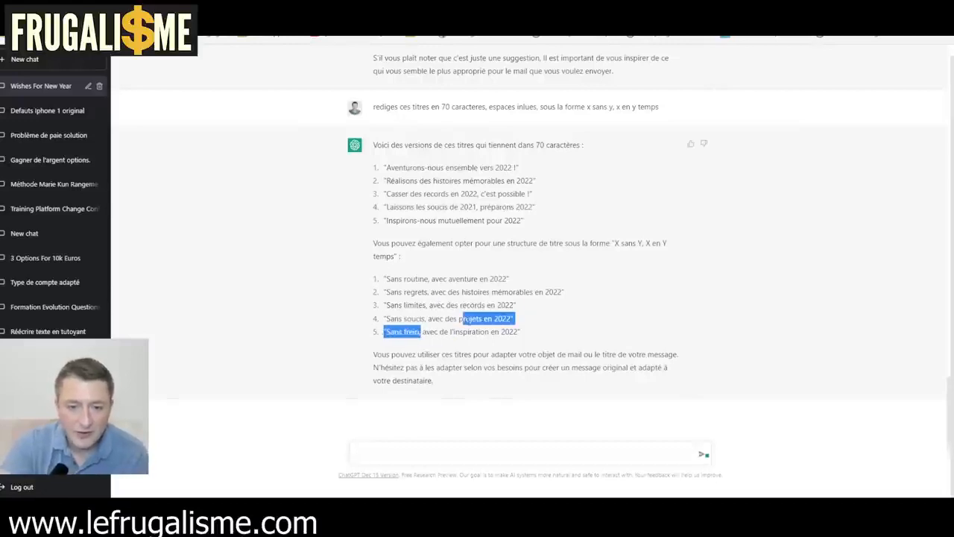
{"action": "left_click", "coordinate": [509, 330]}
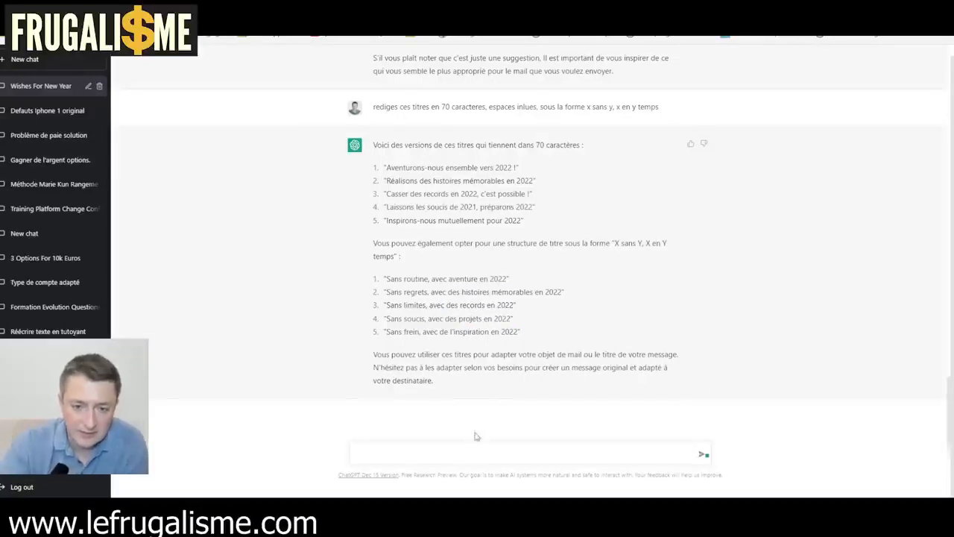
{"action": "left_click_drag", "start_coordinate": [451, 368], "coordinate": [387, 305]}
{"action": "left_click", "coordinate": [441, 218]}
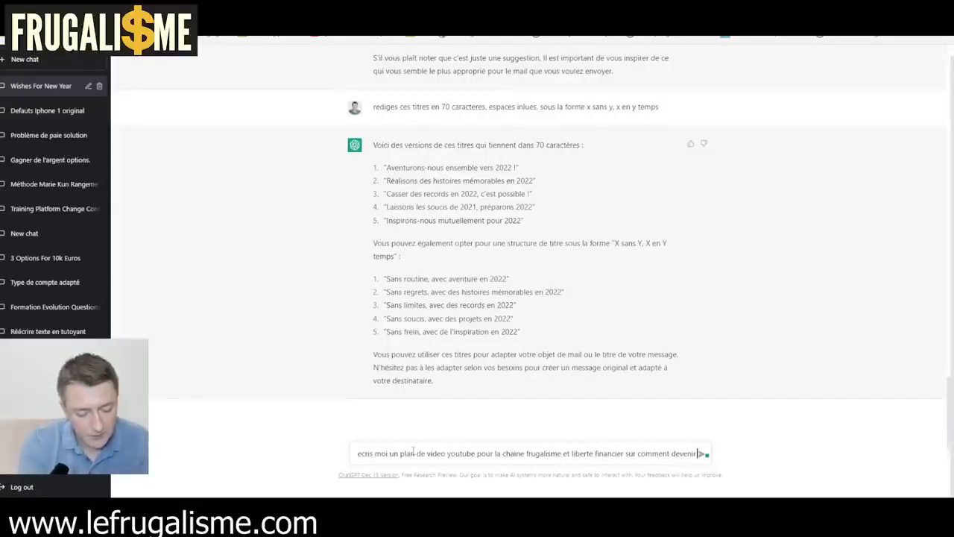
- Submit the prompt "ecris moi un plan de video youtube pour la chaine frugalisme et liberte financier sur comment devenir libre financierement grace au frugalisme"
{"action": "type", "text": "libre financ"}
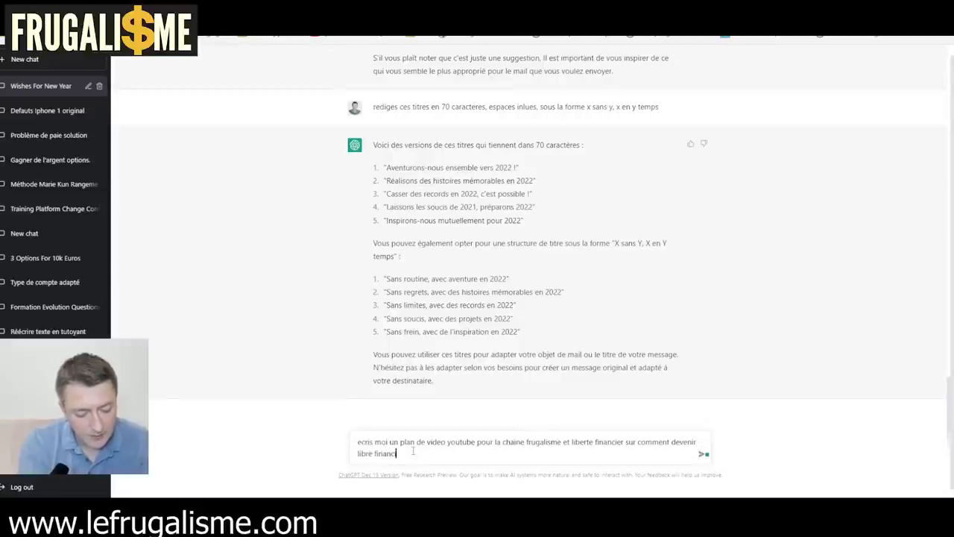
{"action": "type", "text": "ra"}
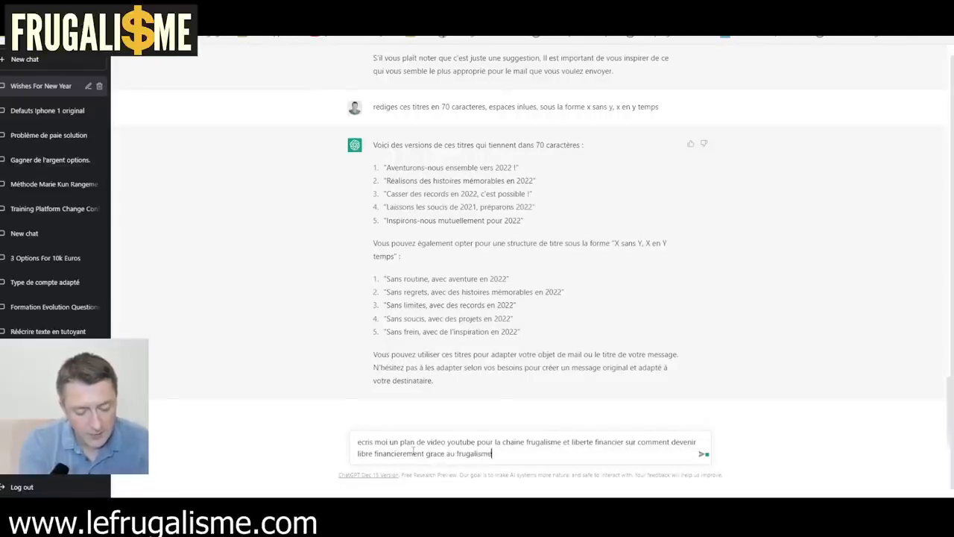
{"action": "type", "text": "ce au frugalisme"}
{"action": "key", "text": "Return"}
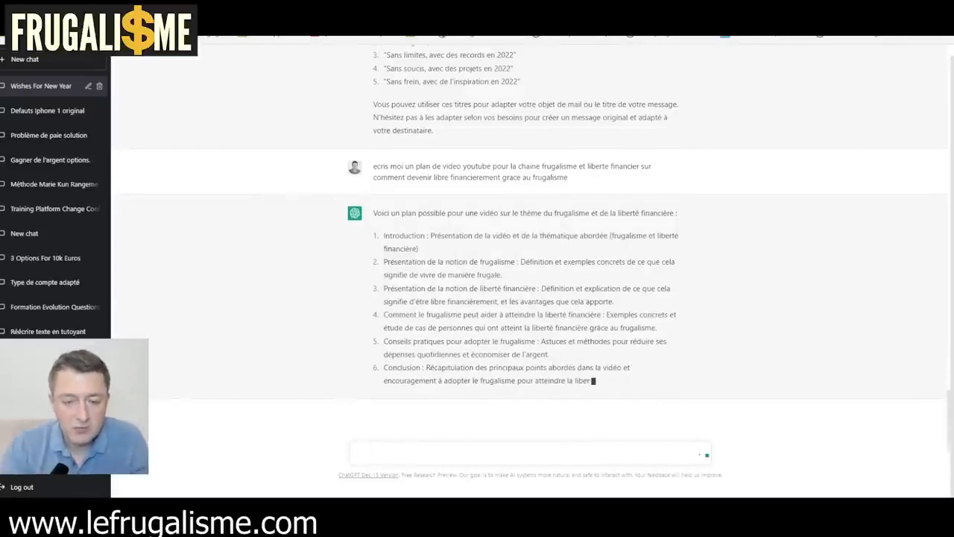
- Write the follow-up prompt "fais la meme chose pour un article de 1500 mots" below the video outline
{"action": "type", "text": "fais la meme chose"}
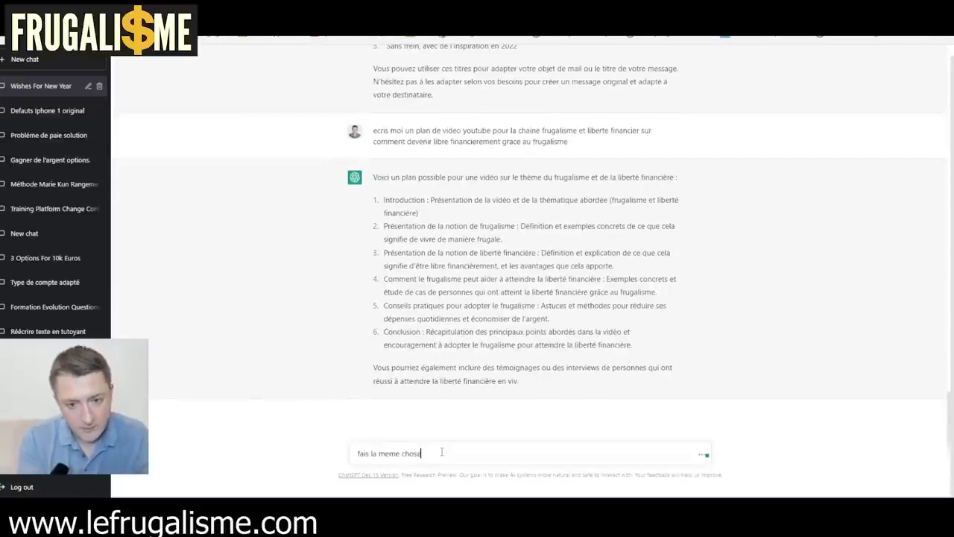
{"action": "type", "text": " pour un"}
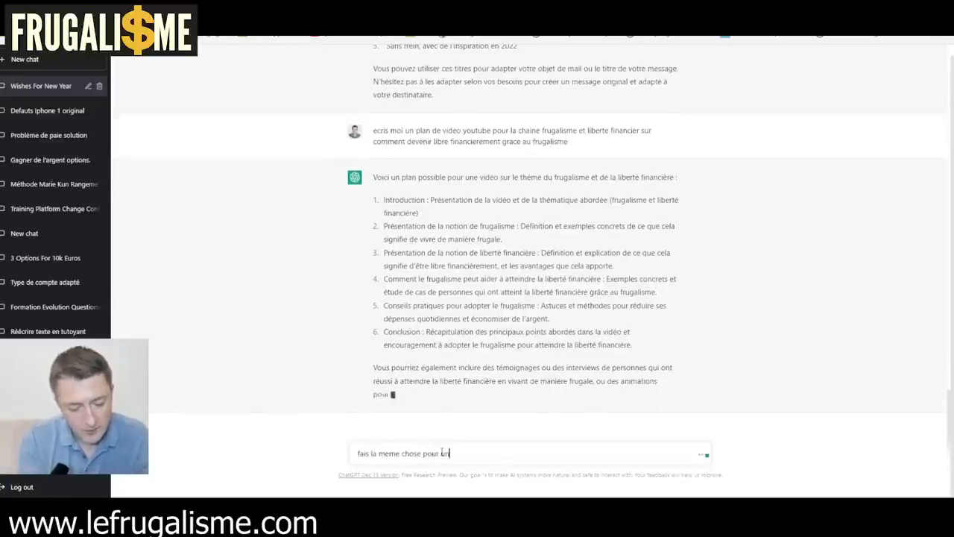
{"action": "type", "text": " article de 1500 mots"}
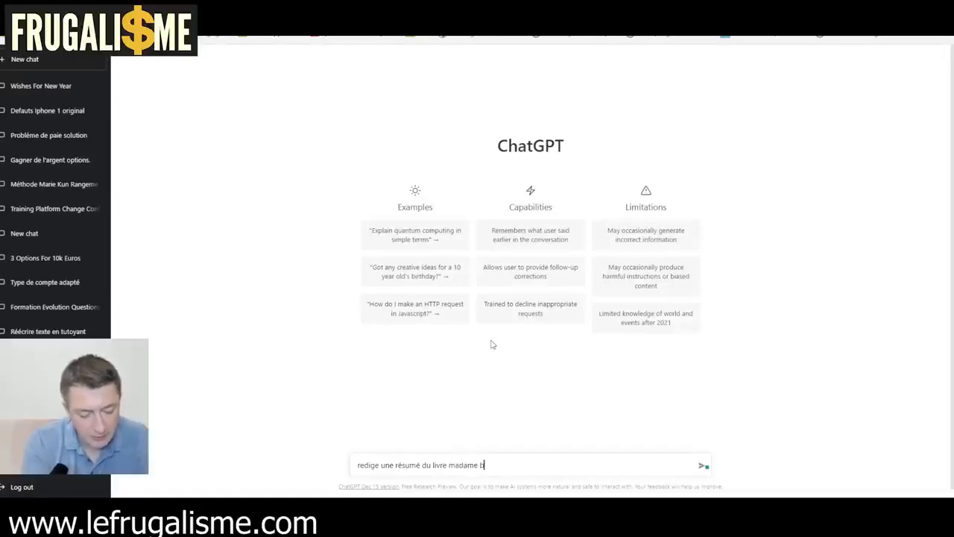
- Complete and submit the prompt in the new chat asking for a summary of the book Madame Bovary
{"action": "type", "text": "y"}
{"action": "key", "text": "Return"}
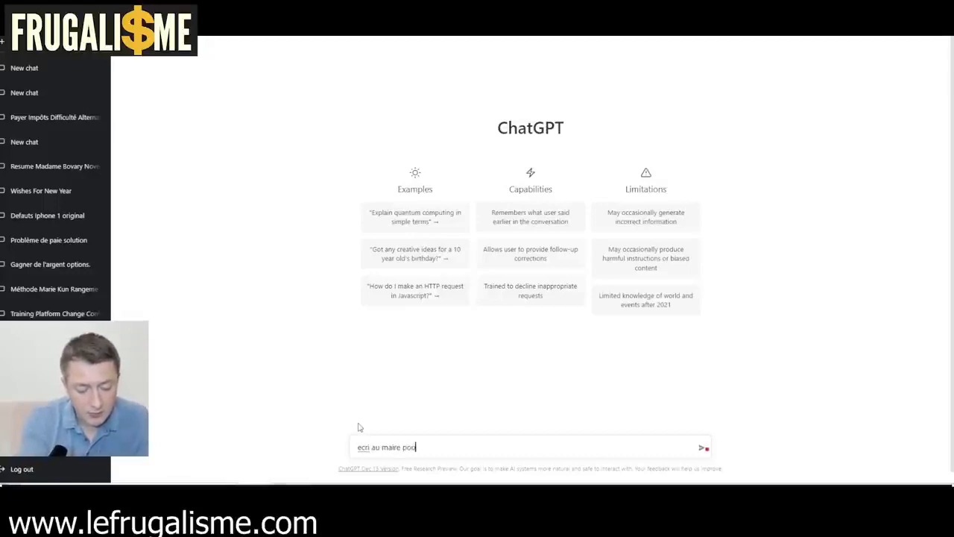
- Submit the prompt "ecri au maire pour dire les impots c est trop cher" and read through the generated letter
{"action": "type", "text": "dire les impots c est t"}
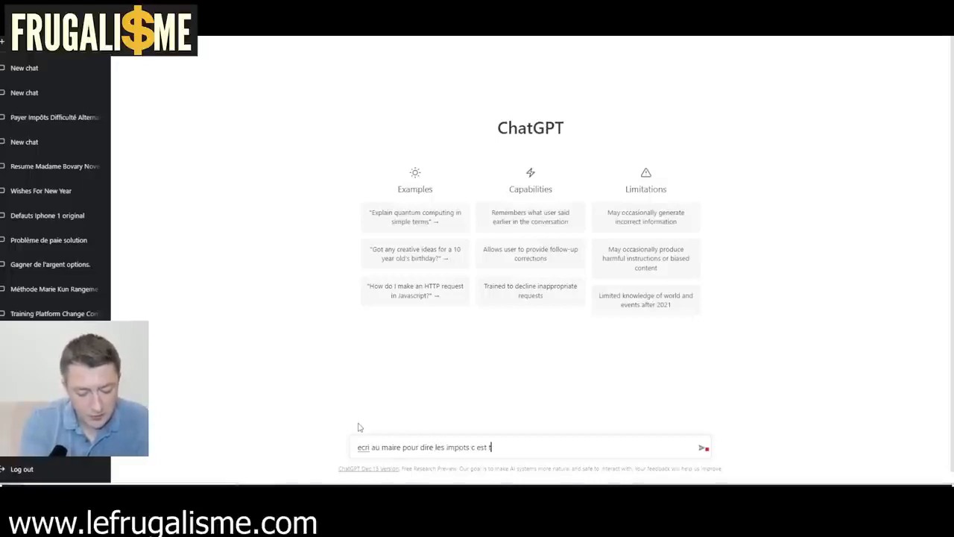
{"action": "type", "text": "rop cher"}
{"action": "key", "text": "Return"}
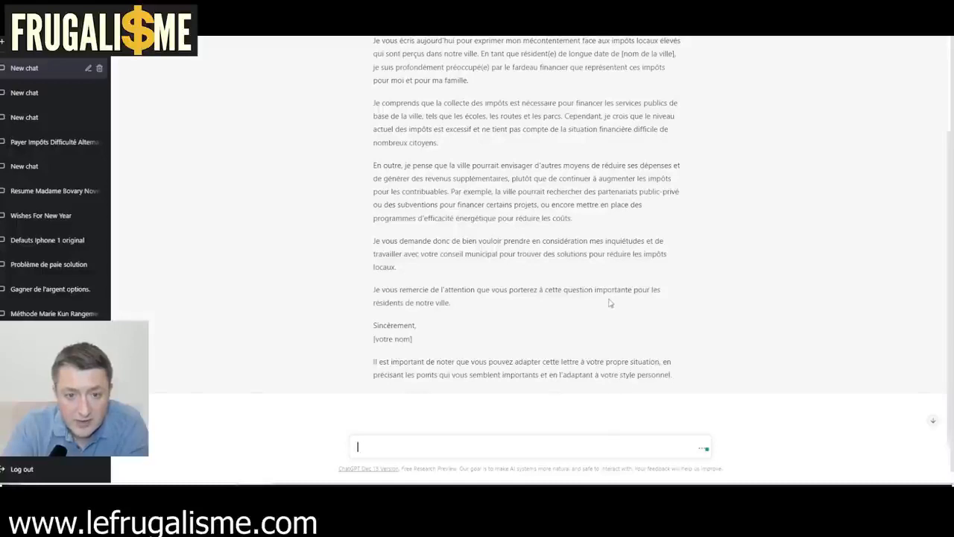
{"action": "scroll", "coordinate": [588, 340], "scroll_direction": "up", "scroll_amount": 2}
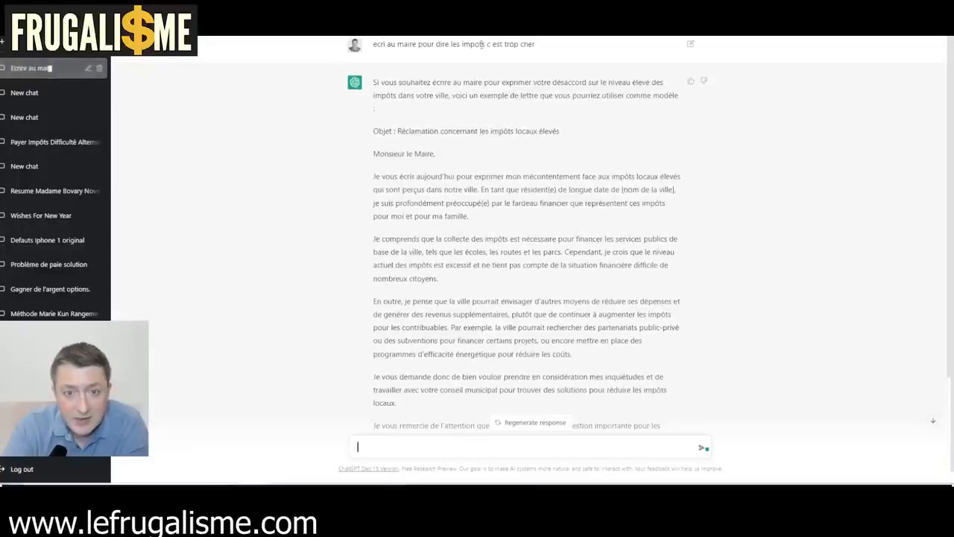
{"action": "scroll", "coordinate": [555, 289], "scroll_direction": "down", "scroll_amount": 2}
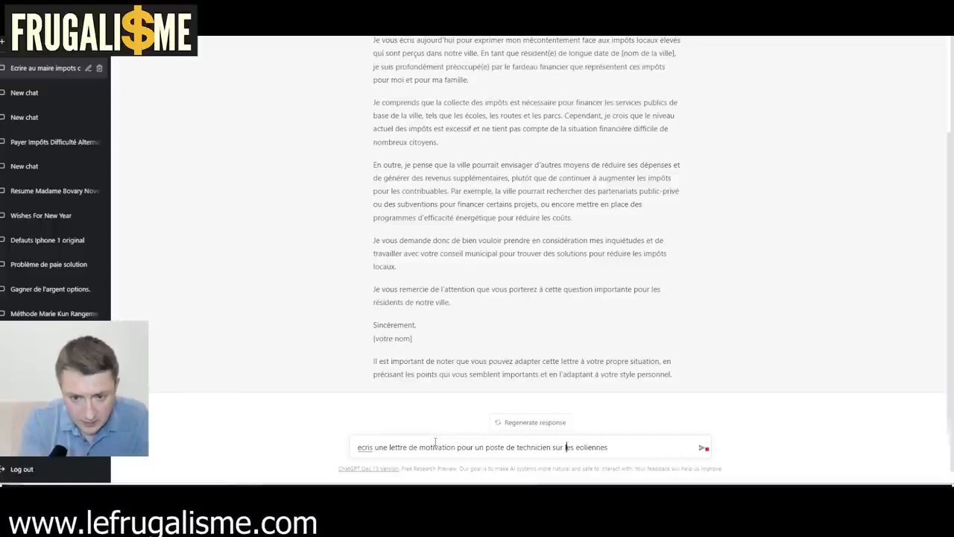
- Submit the prompt "ecris une lettre de motivation pour un poste de technicien maintenance sur les eoliennes" and review the letter
{"action": "type", "text": "maintenance"}
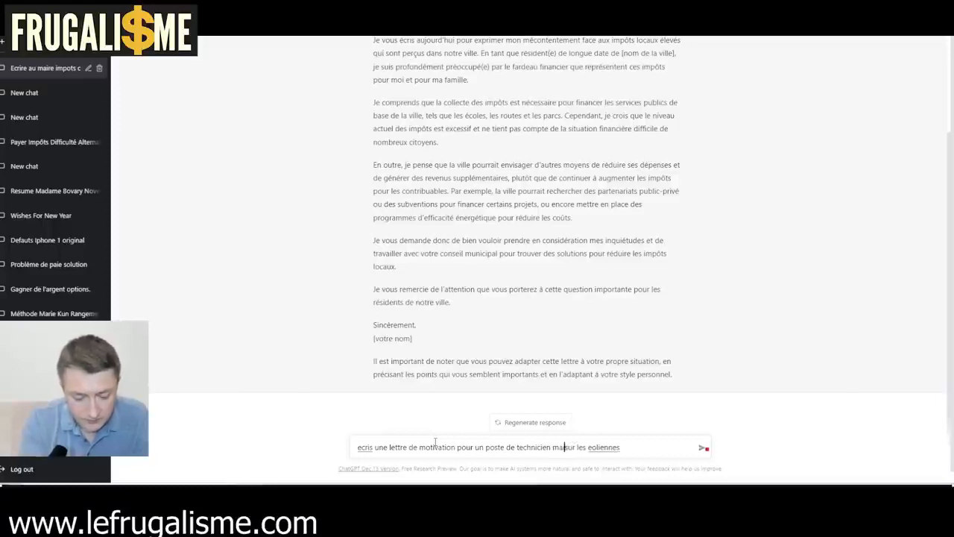
{"action": "key", "text": "Return"}
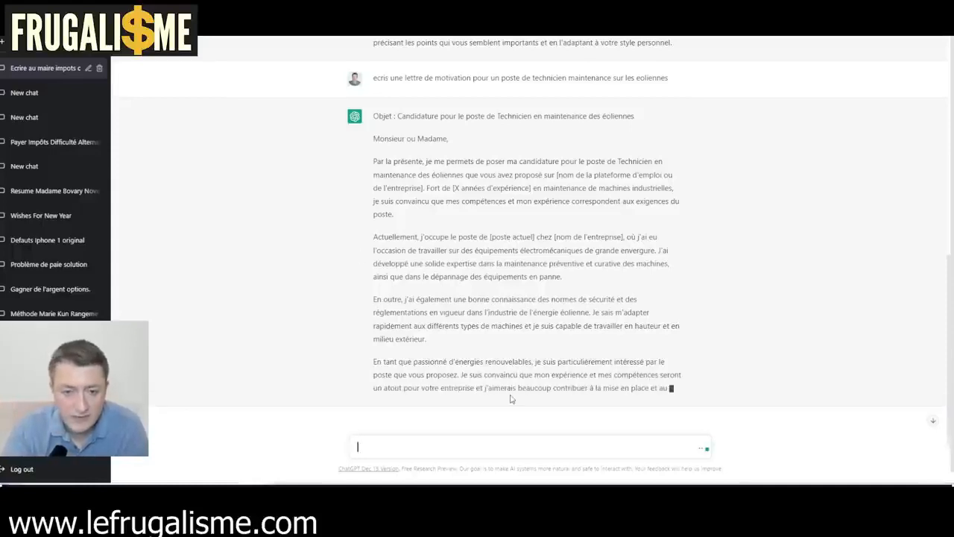
{"action": "left_click_drag", "start_coordinate": [535, 342], "coordinate": [568, 313]}
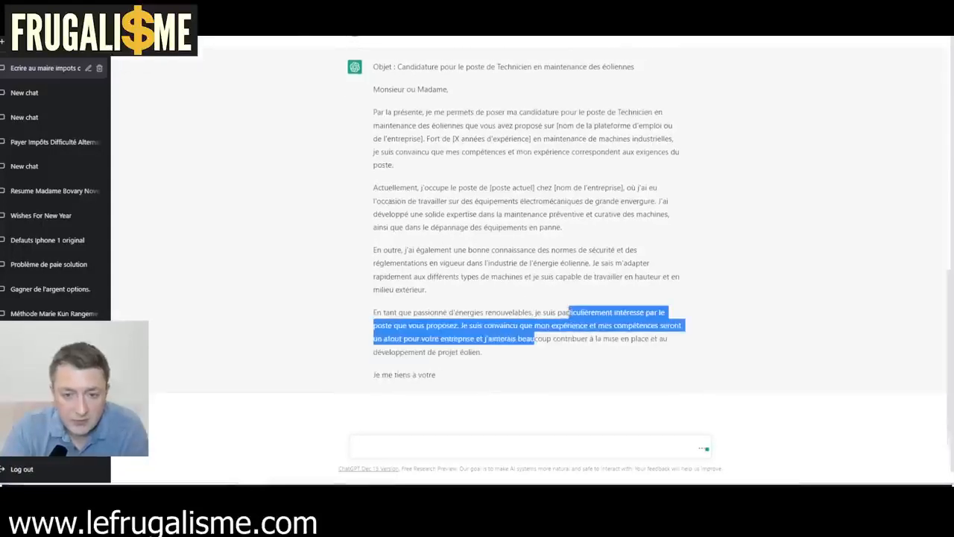
{"action": "left_click", "coordinate": [427, 347]}
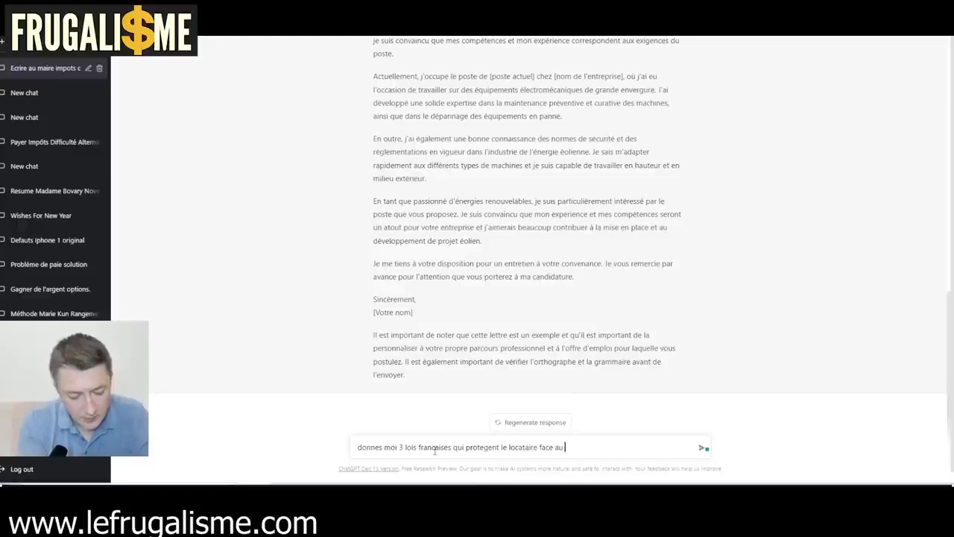
- Submit the prompt "donnes moi 3 lois francaises qui protegent le locataire face au bailleur" and read the answer
{"action": "key", "text": "Return"}
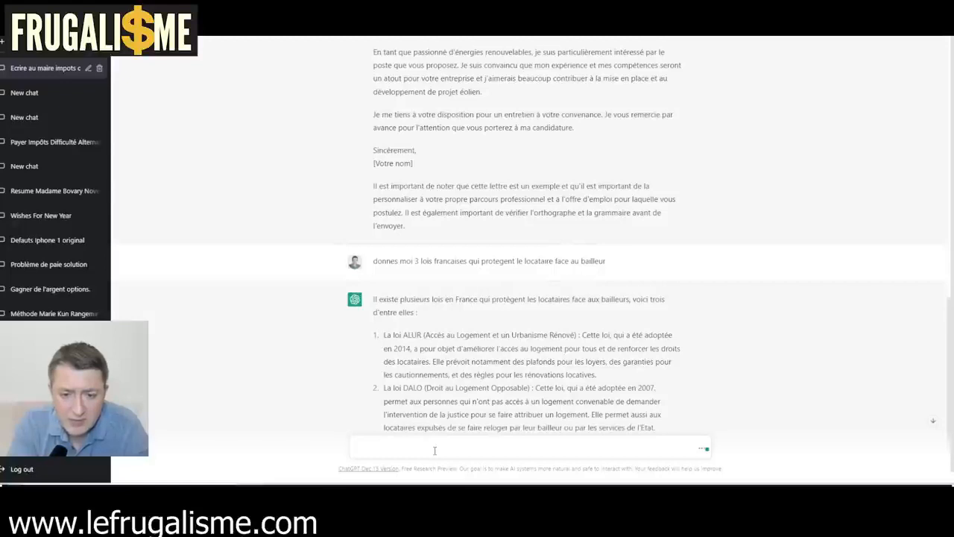
{"action": "scroll", "coordinate": [417, 411], "scroll_direction": "down", "scroll_amount": 2}
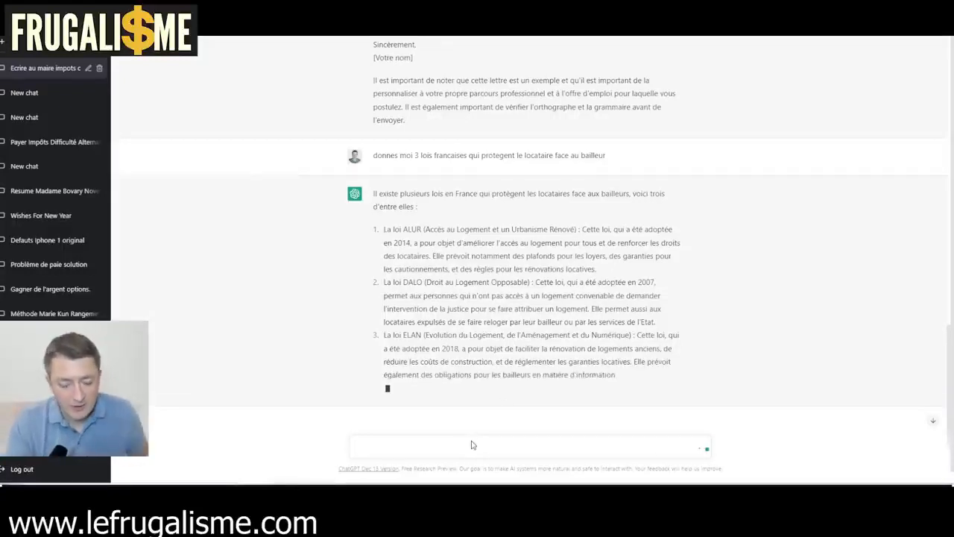
- Submit the follow-up prompt "donne moi les textes de loi prcis ainsi que les articles" and read the answer
{"action": "type", "text": "donne"}
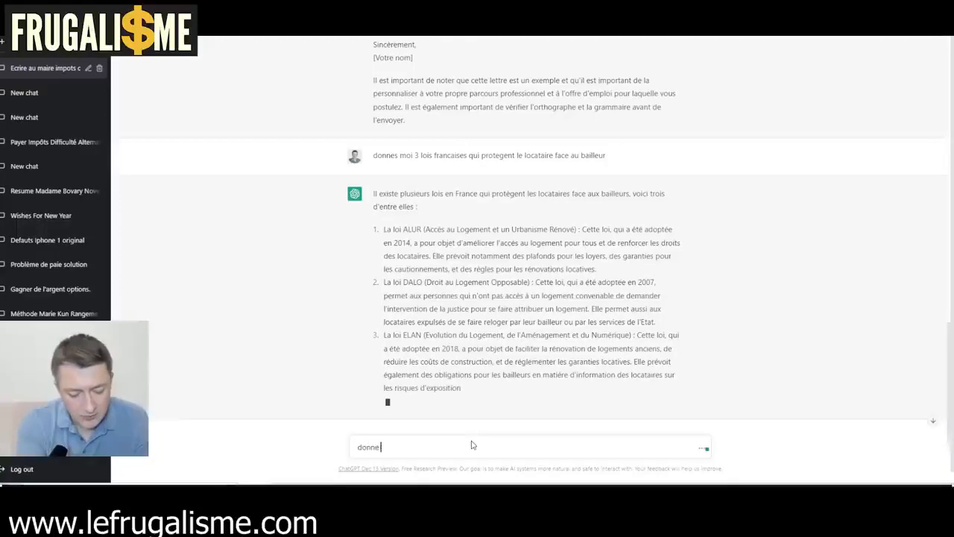
{"action": "type", "text": " moi les"}
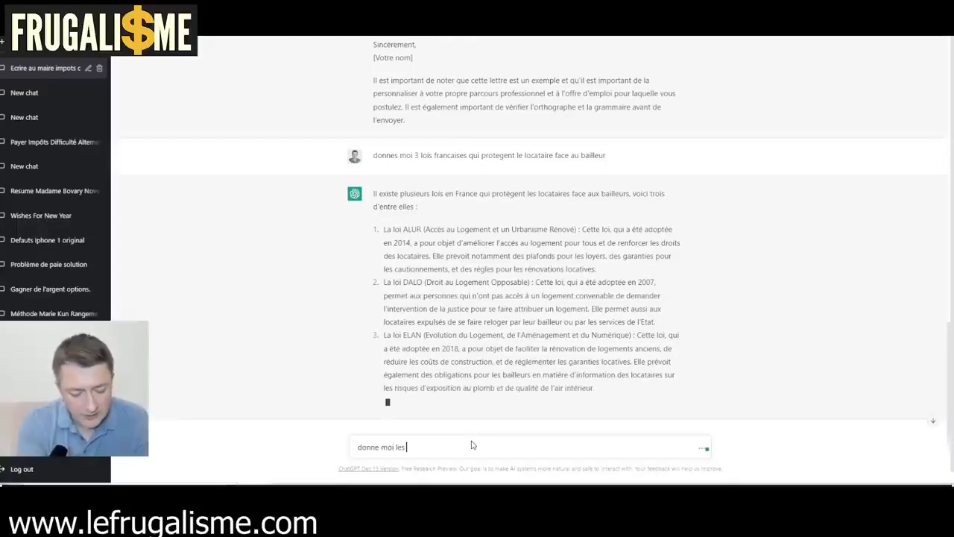
{"action": "type", "text": " textes d"}
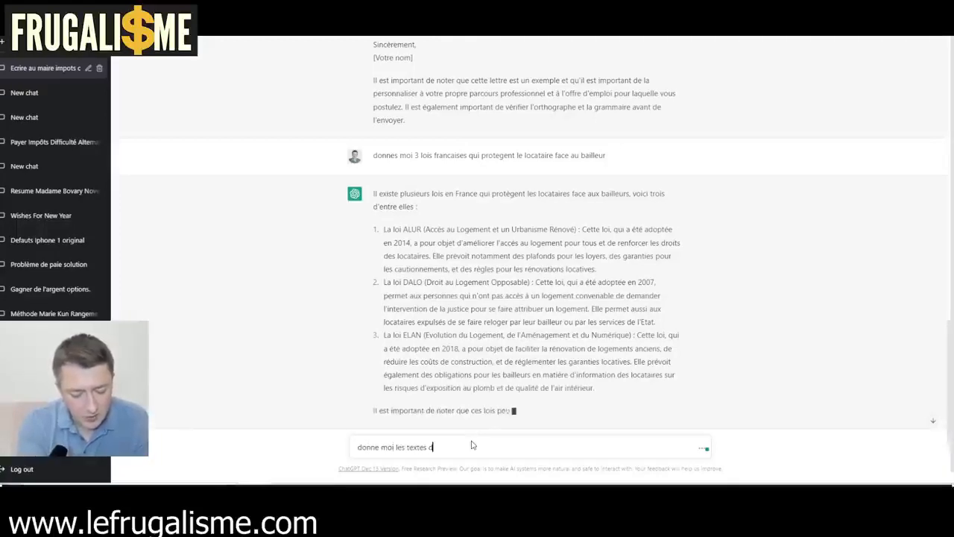
{"action": "type", "text": "e loi pr"}
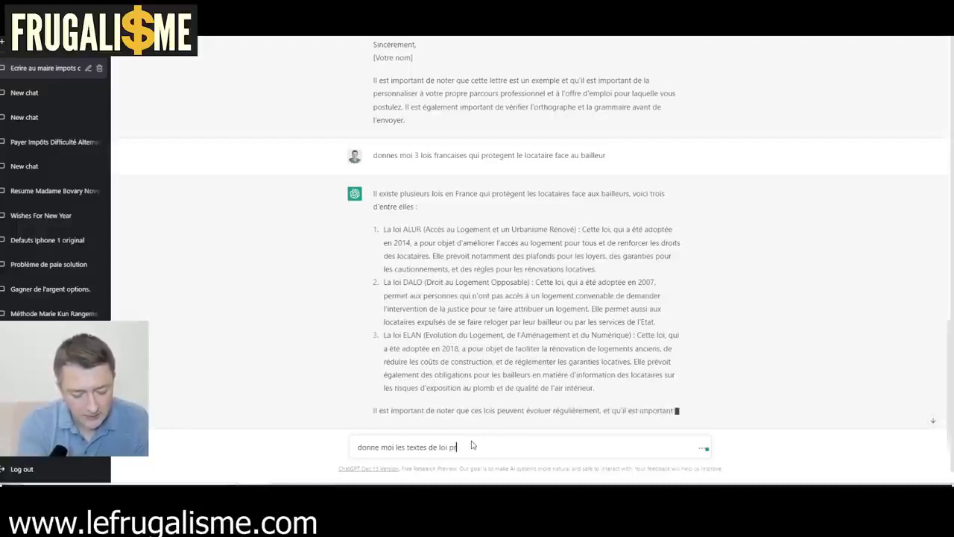
{"action": "type", "text": "cis aussi que les "}
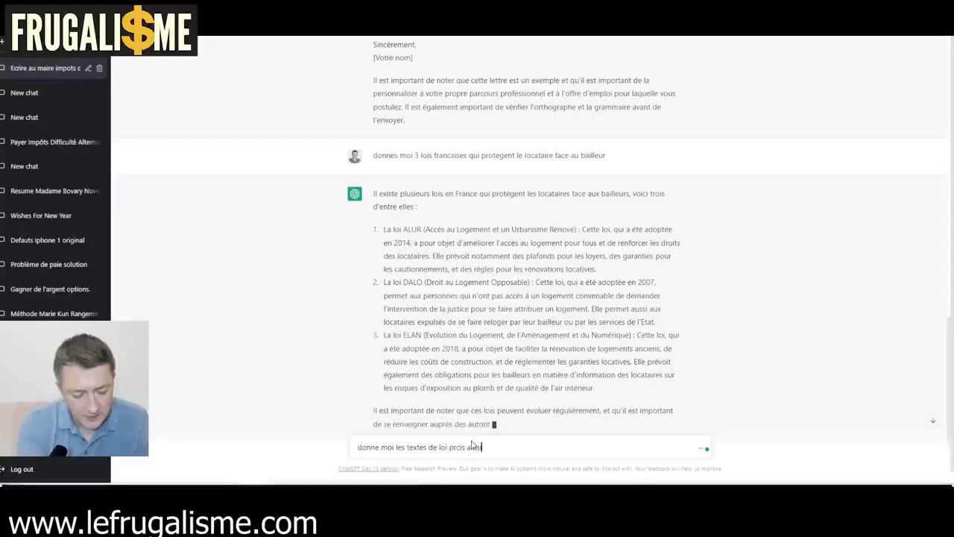
{"action": "type", "text": "art"}
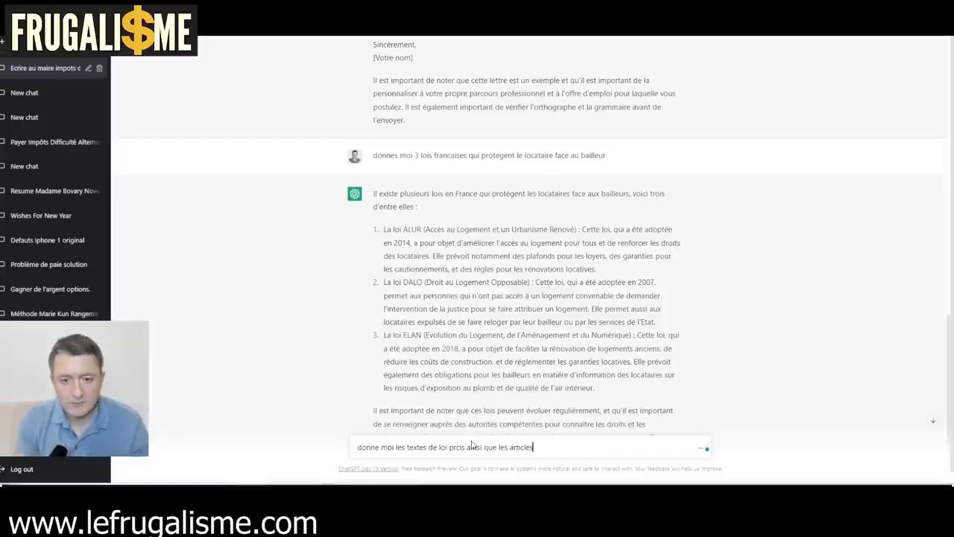
{"action": "type", "text": "icles"}
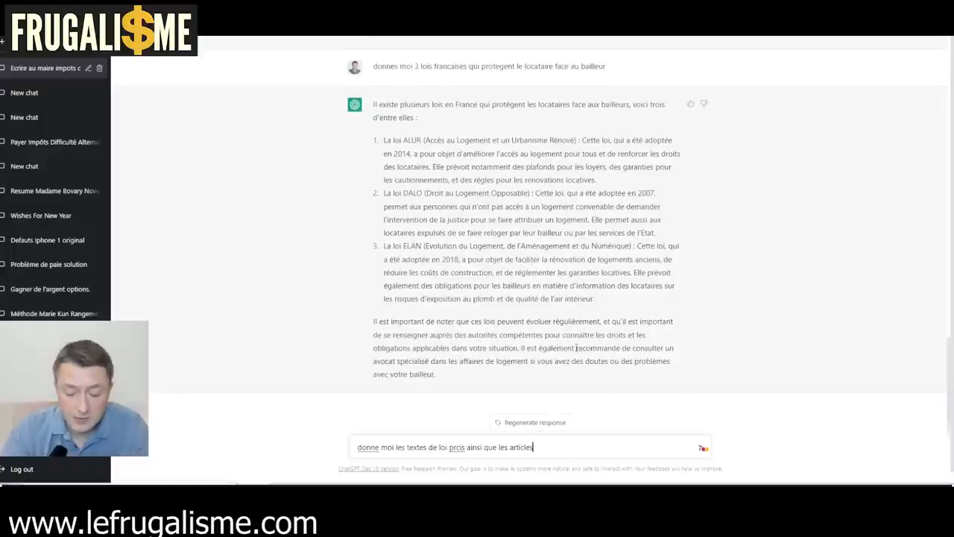
{"action": "key", "text": "Return"}
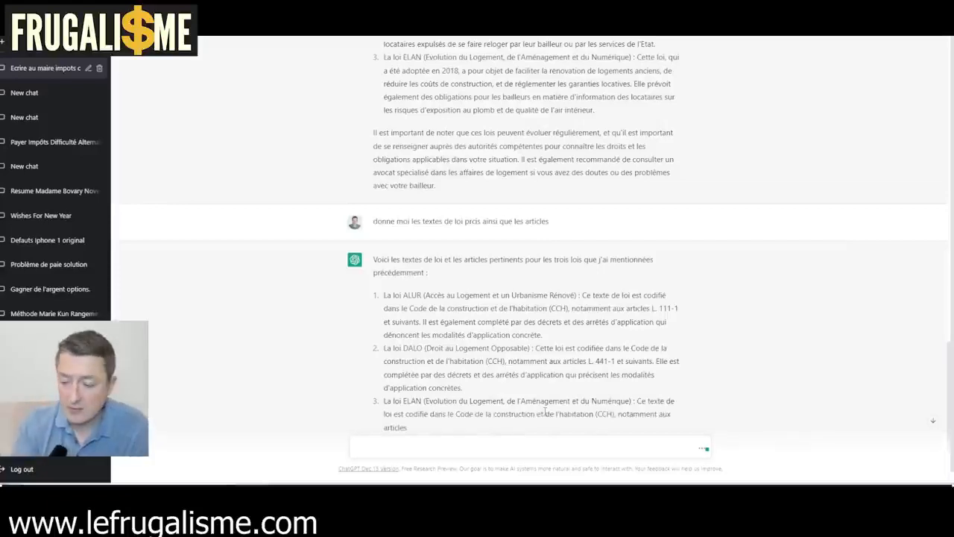
{"action": "scroll", "coordinate": [556, 377], "scroll_direction": "down", "scroll_amount": 2}
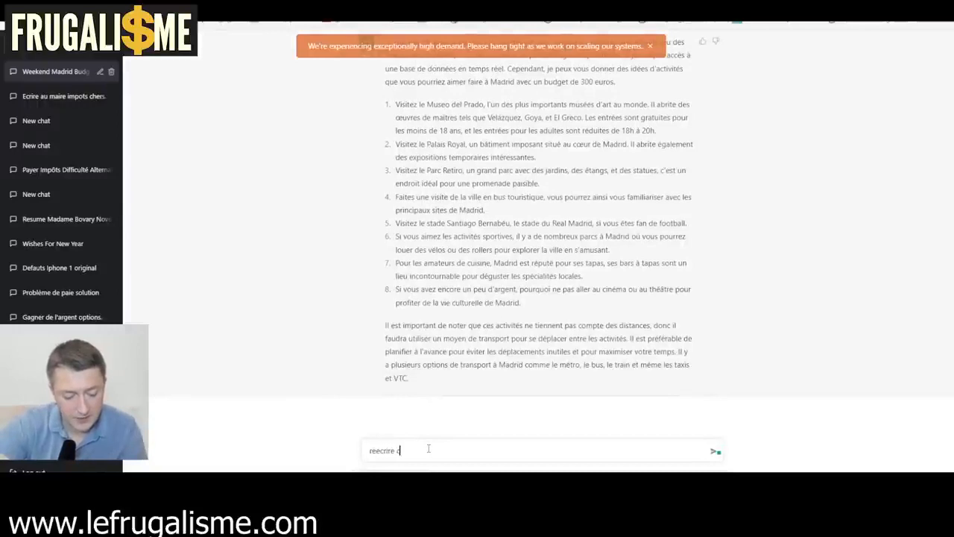
- Submit the prompt "reecrire ces donnees dans un tableau excel" for the Madrid activities and review the table
{"action": "type", "text": "donnees dans"}
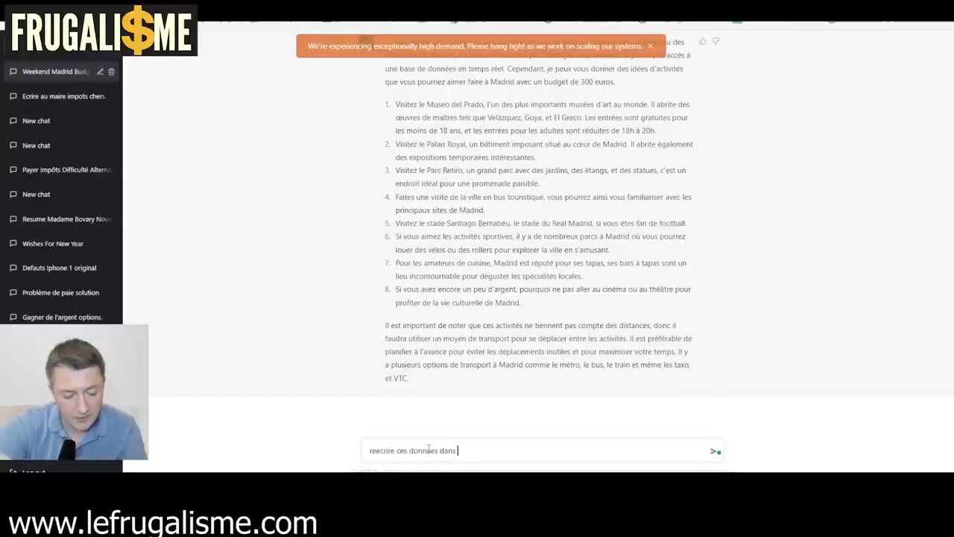
{"action": "type", "text": " un tableau excel"}
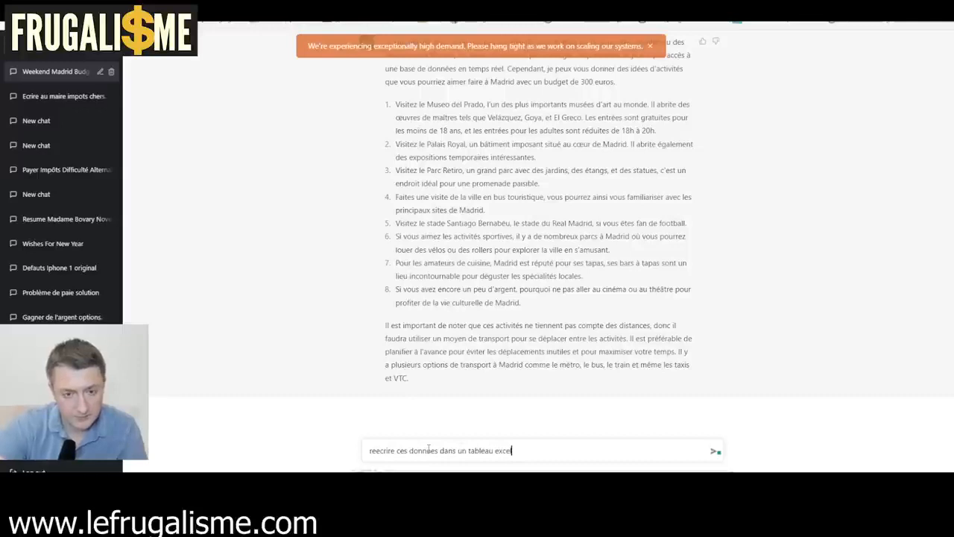
{"action": "key", "text": "Return"}
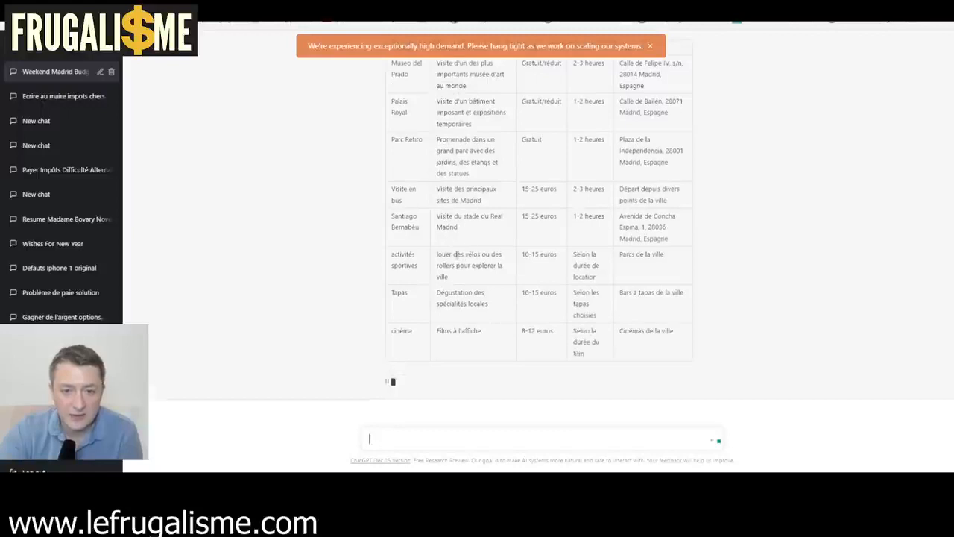
{"action": "left_click_drag", "start_coordinate": [450, 239], "coordinate": [488, 299]}
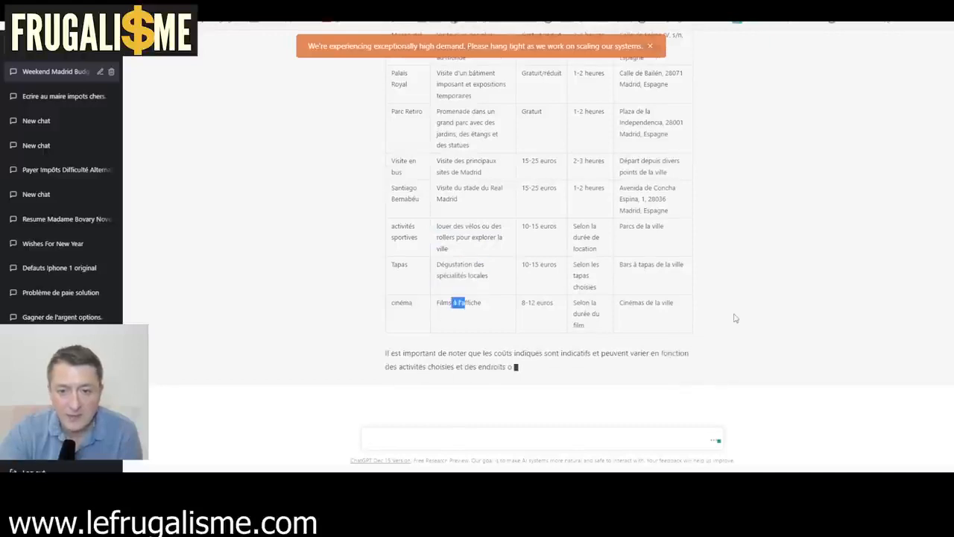
{"action": "scroll", "coordinate": [727, 310], "scroll_direction": "up", "scroll_amount": 10}
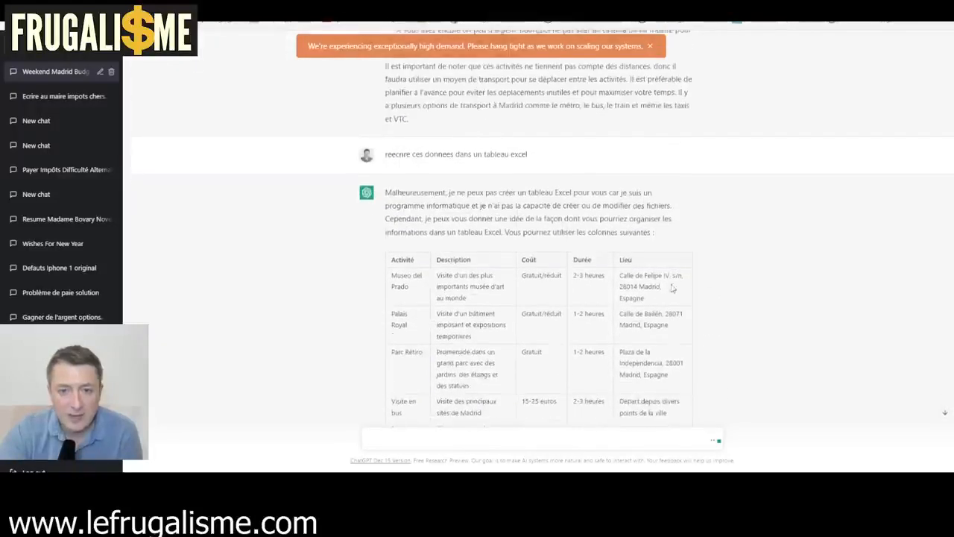
- Submit the prompt "reordonne ces informations en fonction de leur distances et propose des horaires pour faire ces activites"
{"action": "left_click", "coordinate": [478, 434]}
{"action": "type", "text": "recrdonne c"}
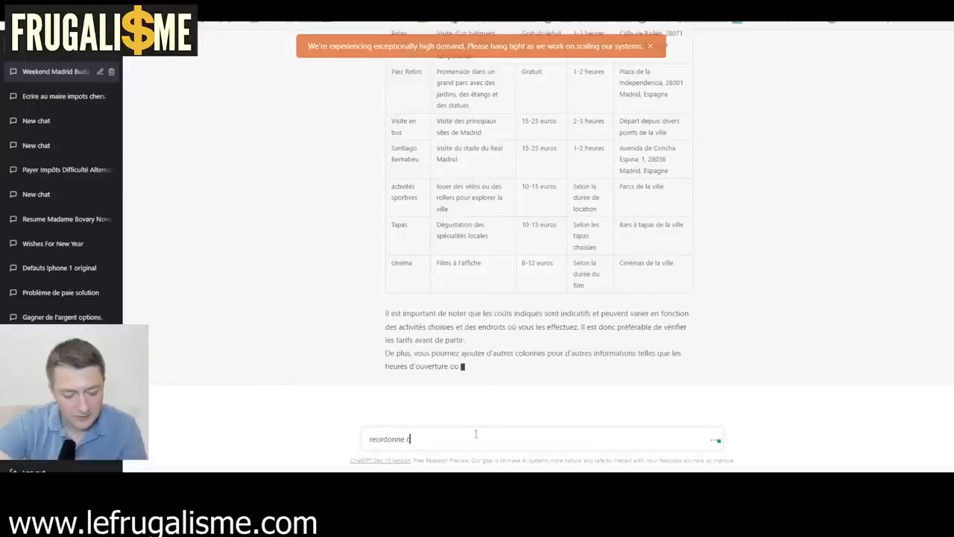
{"action": "type", "text": "es informations en fonction de"}
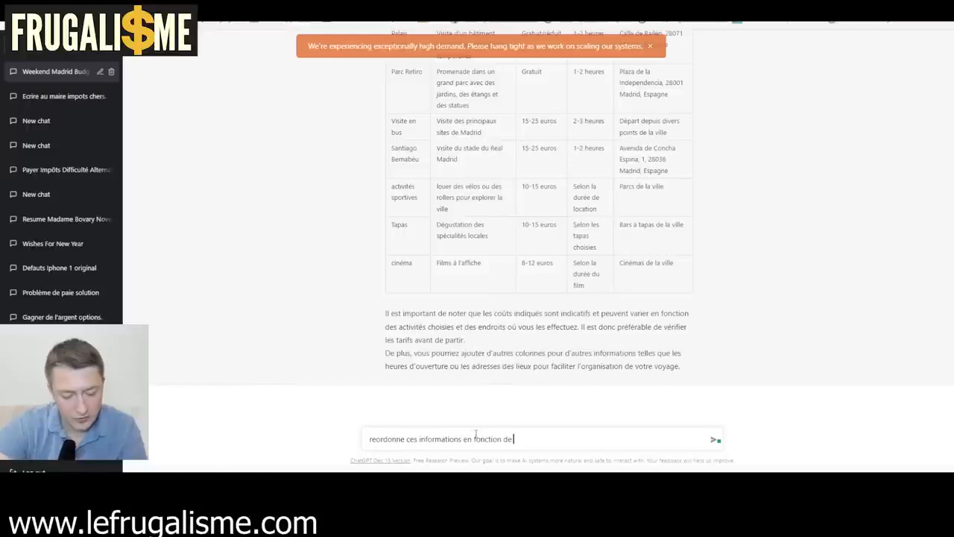
{"action": "type", "text": " leur distances e"}
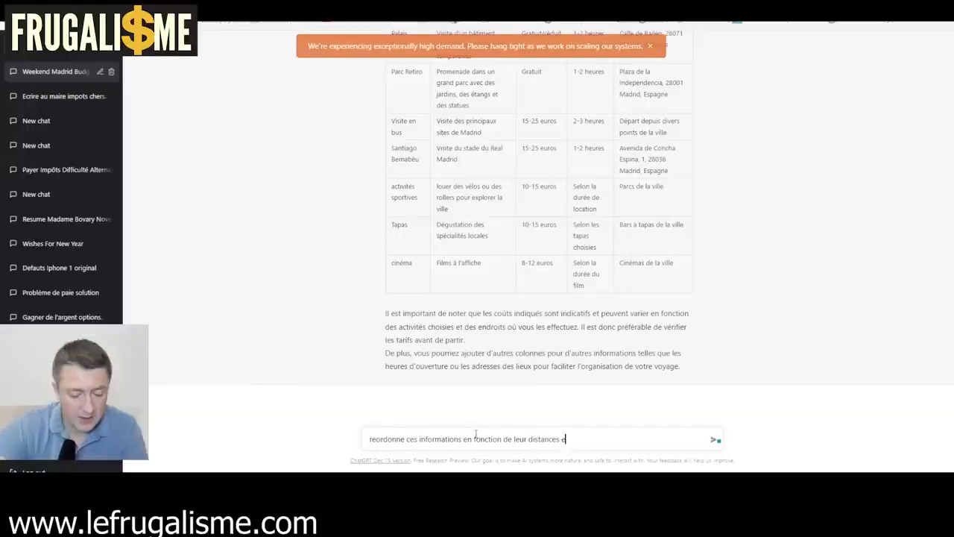
{"action": "type", "text": "t propose des horaires pour faire ces a"}
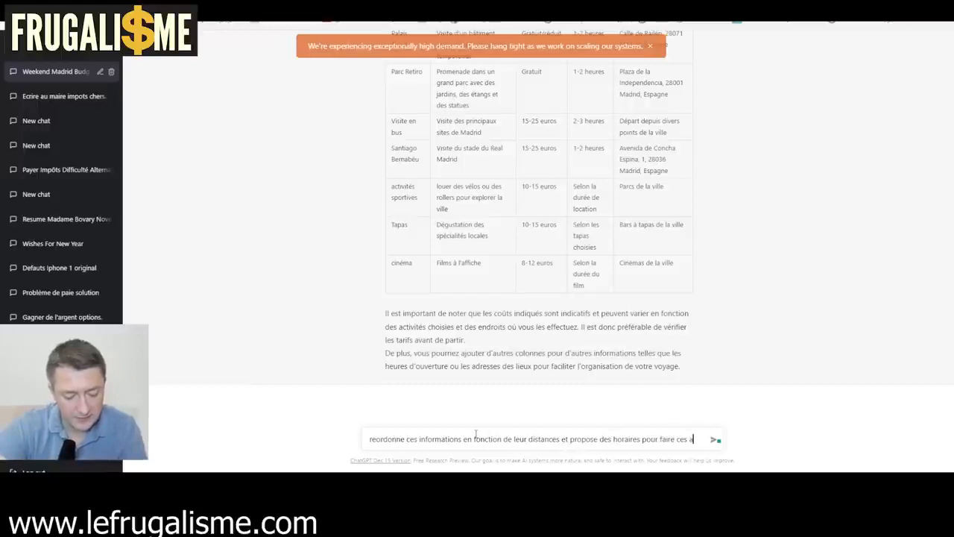
{"action": "type", "text": "ctivites"}
{"action": "key", "text": "Return"}
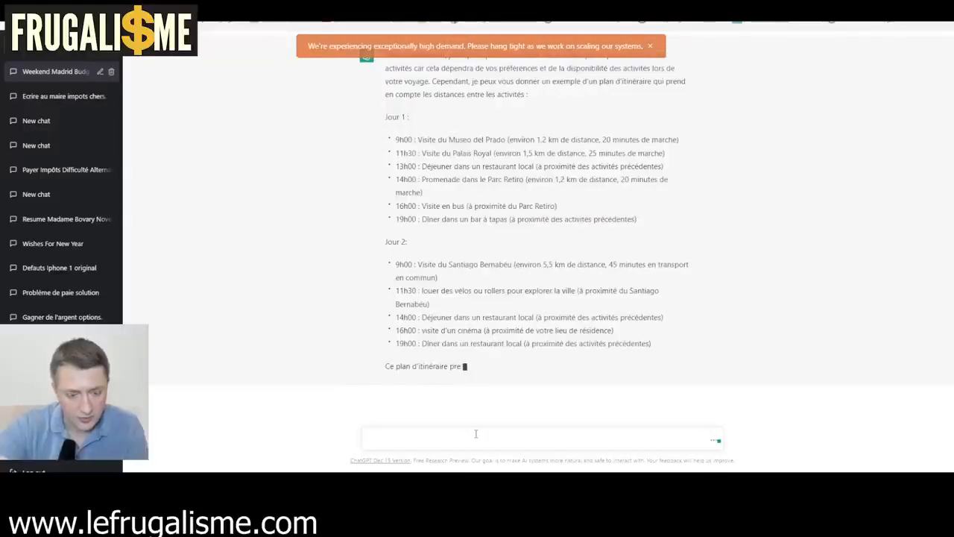
- Submit the prompt "reorganise ces informations dans un tableau" for the Madrid itinerary, review the table and dismiss the high-demand notice
{"action": "type", "text": "recrganise ces "}
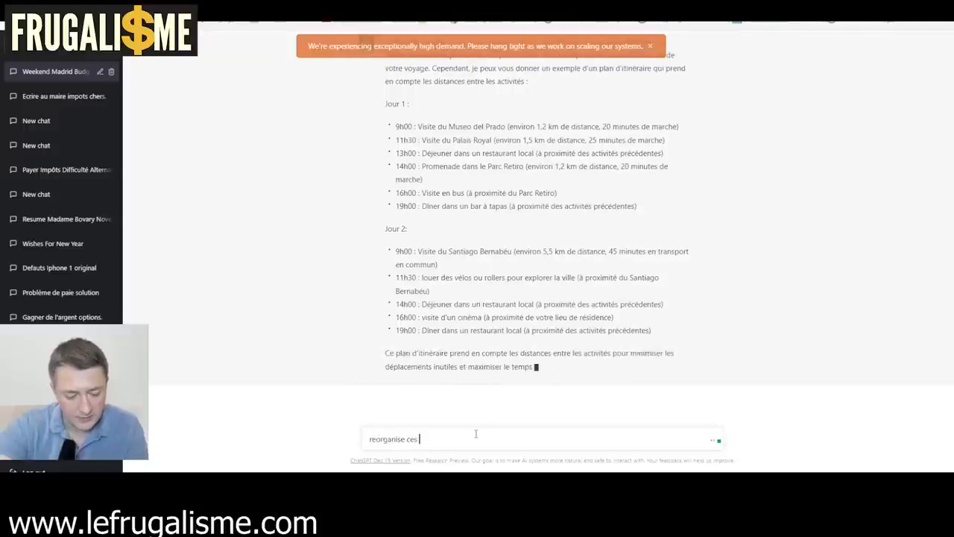
{"action": "type", "text": "informations dans un t"}
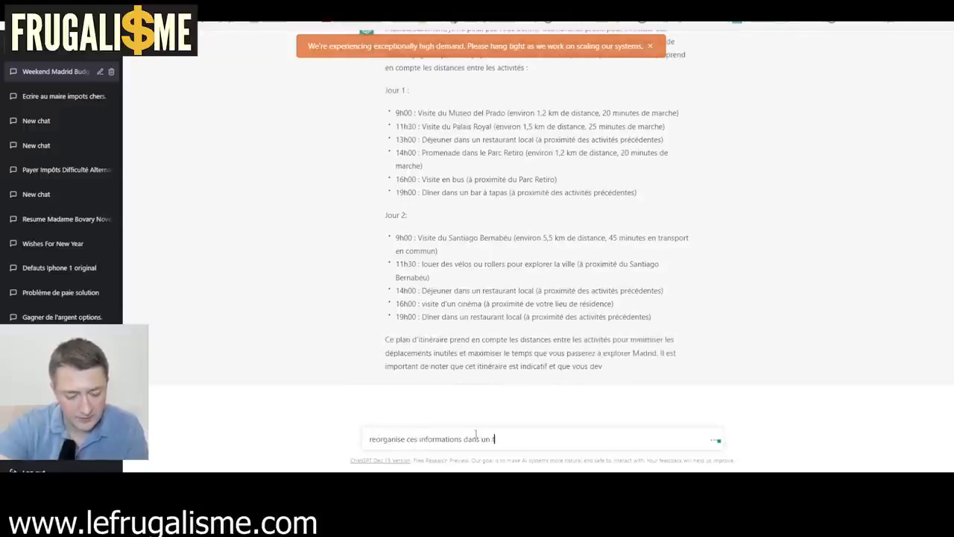
{"action": "type", "text": "ableau"}
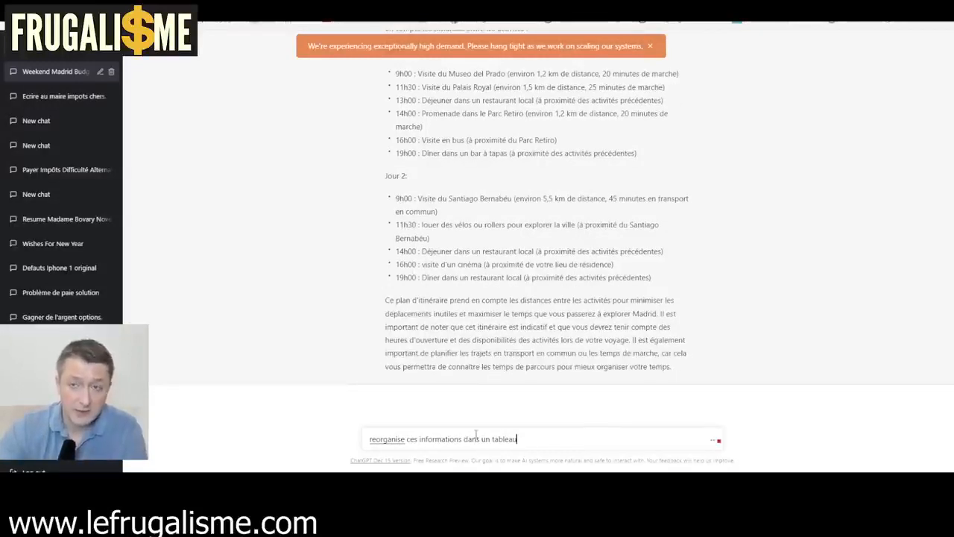
{"action": "key", "text": "Return"}
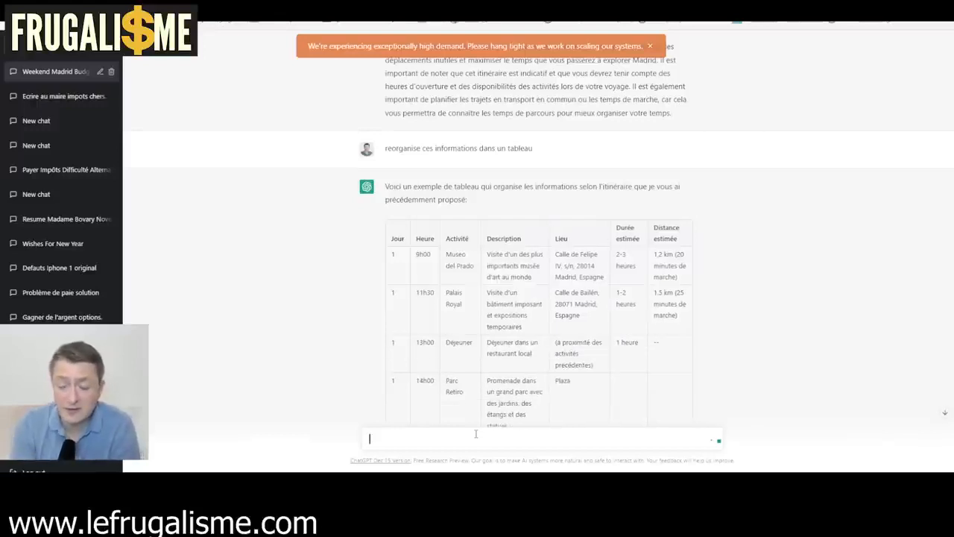
{"action": "scroll", "coordinate": [477, 433], "scroll_direction": "down", "scroll_amount": 3}
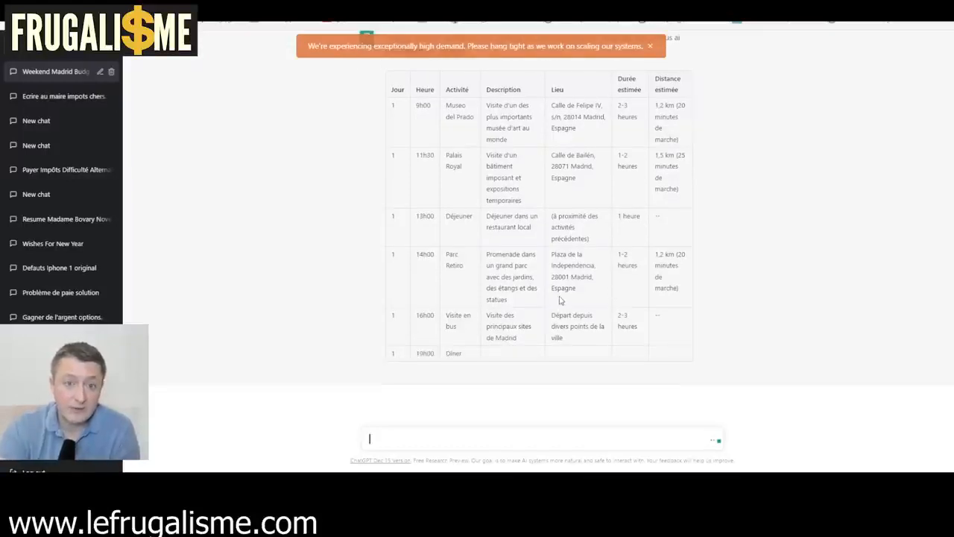
{"action": "left_click", "coordinate": [651, 48]}
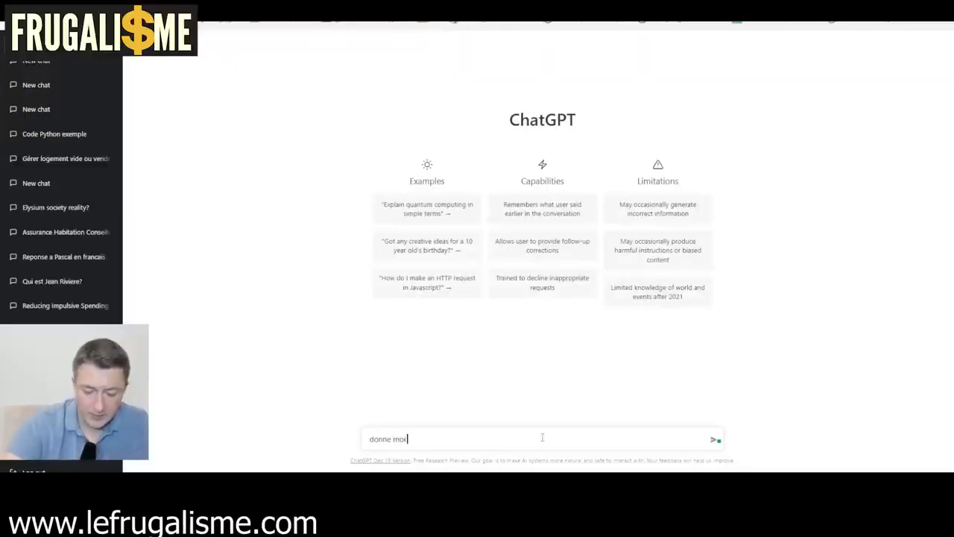
- Submit the prompt "donne moi 5 actions eligibles au pea" in a new chat and highlight part of the Nestlé entry
{"action": "type", "text": "ions e"}
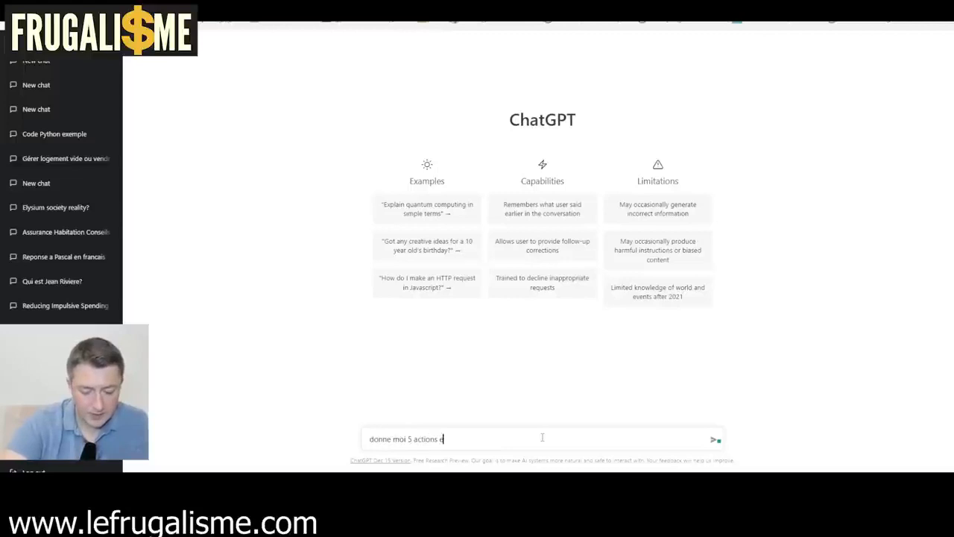
{"action": "type", "text": "ligibles au pea"}
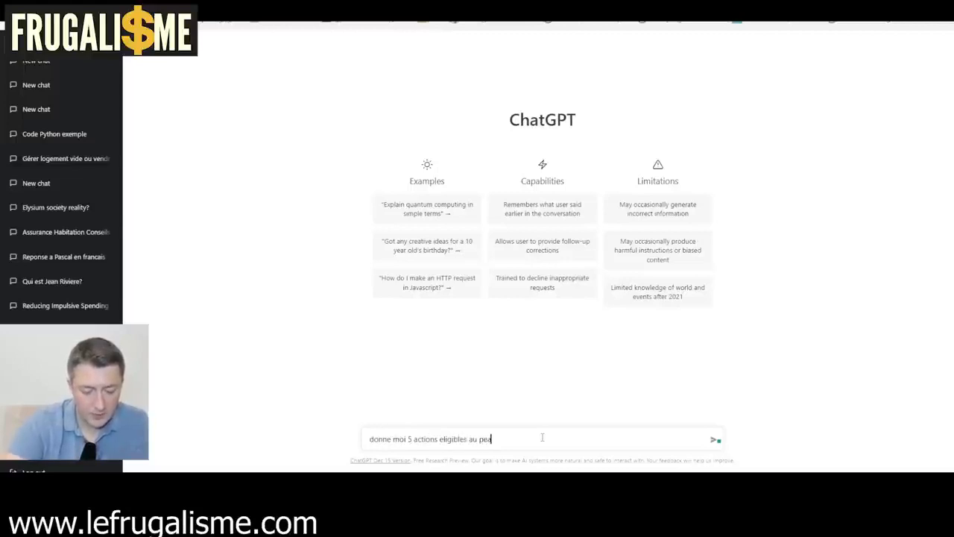
{"action": "key", "text": "Return"}
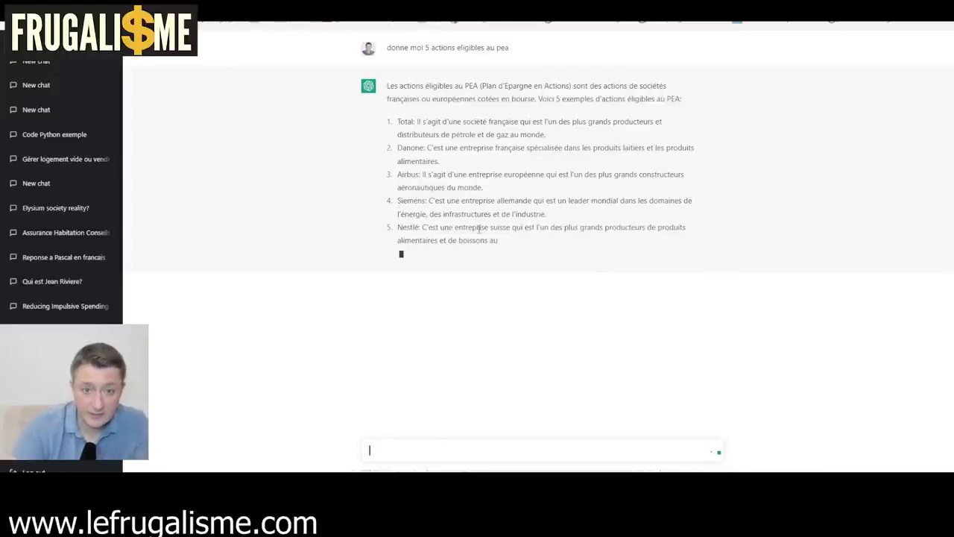
{"action": "left_click_drag", "start_coordinate": [421, 227], "coordinate": [445, 227]}
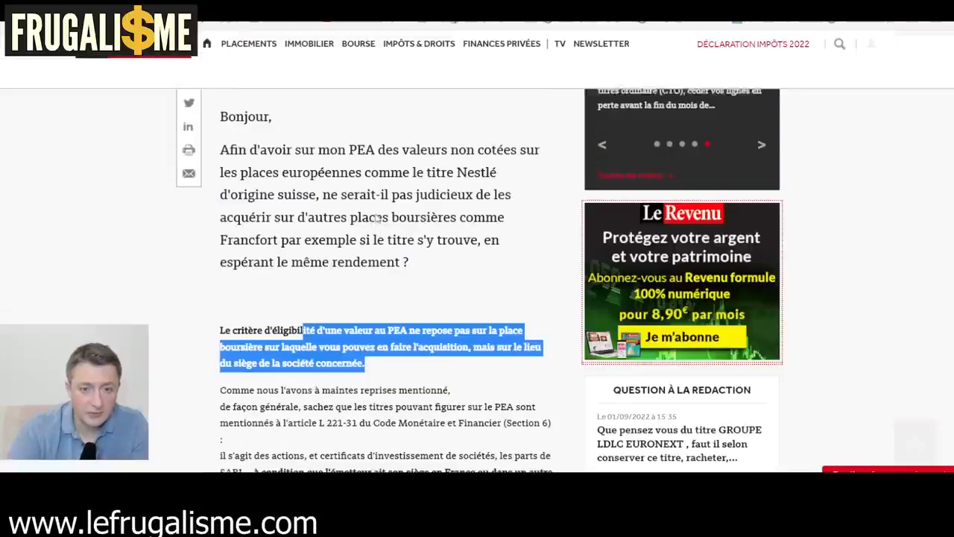
- Switch to the Le Revenu article and examine the PEA eligibility rules for Swiss companies such as Nestlé
{"action": "left_click_drag", "start_coordinate": [340, 172], "coordinate": [442, 205]}
{"action": "left_click", "coordinate": [441, 205]}
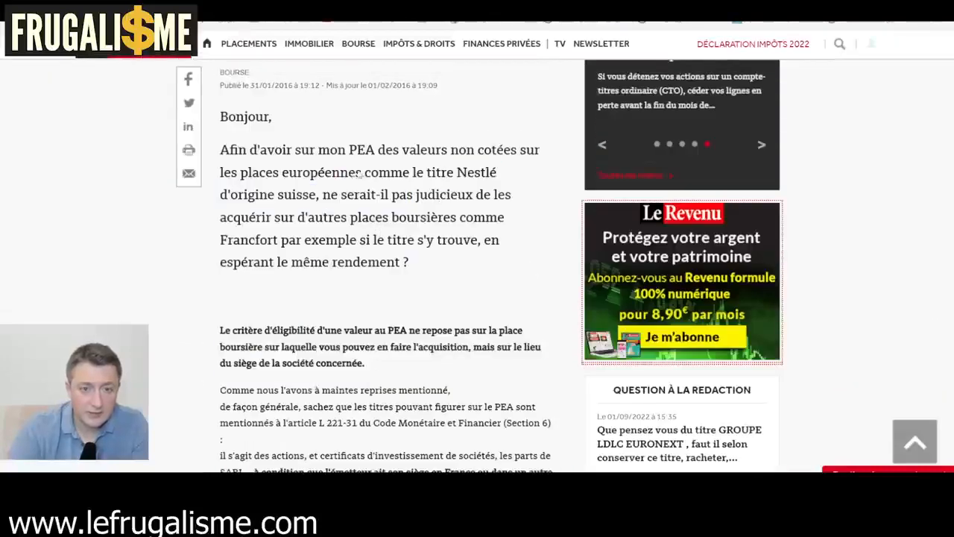
{"action": "scroll", "coordinate": [360, 245], "scroll_direction": "down", "scroll_amount": 3}
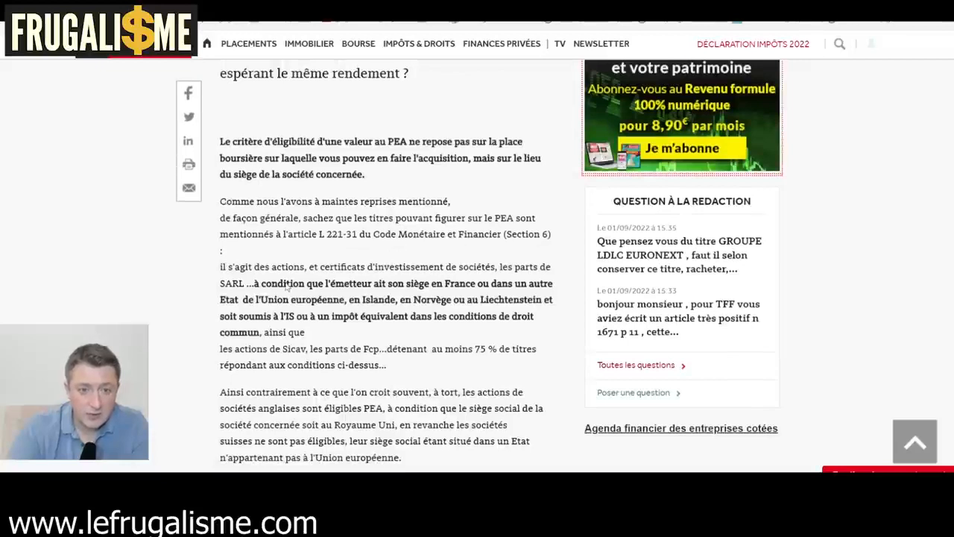
{"action": "scroll", "coordinate": [377, 267], "scroll_direction": "up", "scroll_amount": 3}
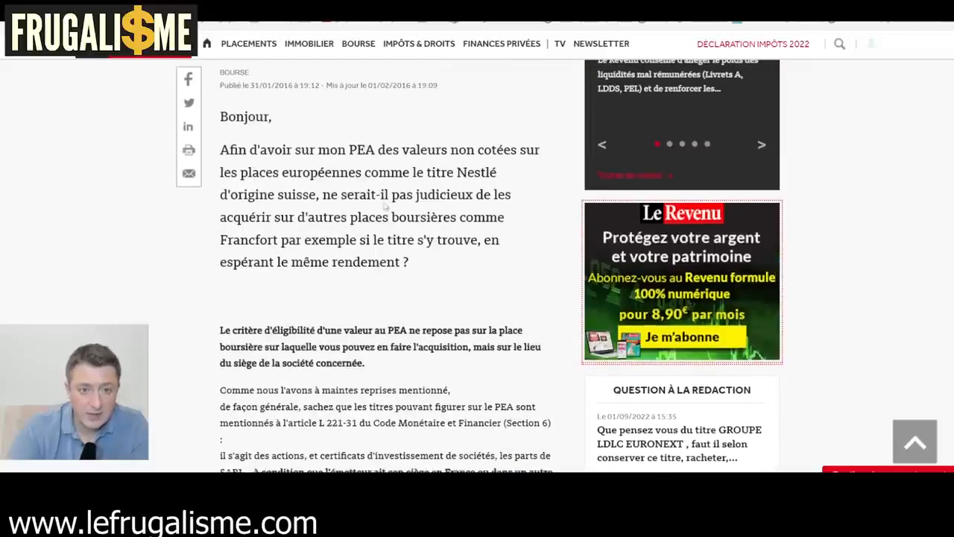
{"action": "scroll", "coordinate": [440, 341], "scroll_direction": "down", "scroll_amount": 6}
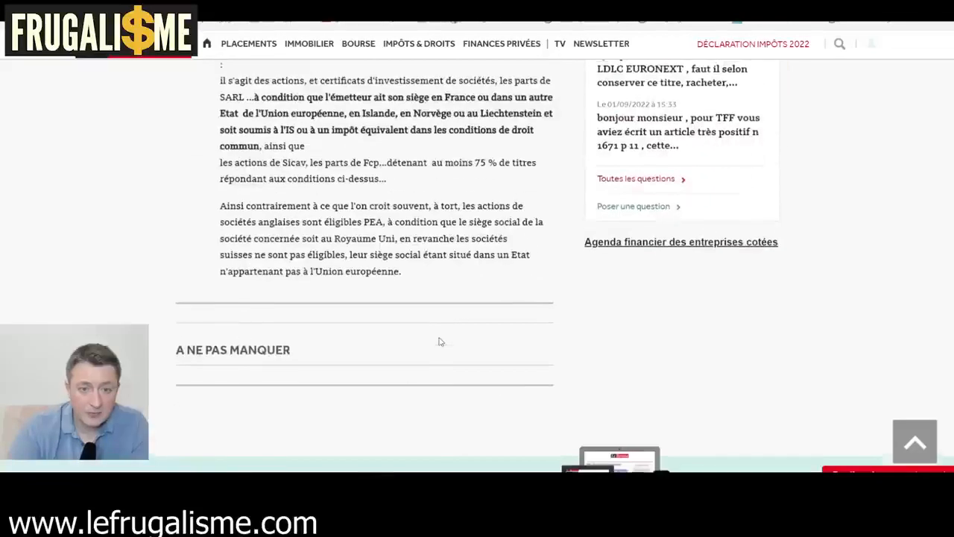
{"action": "scroll", "coordinate": [394, 248], "scroll_direction": "up", "scroll_amount": 1}
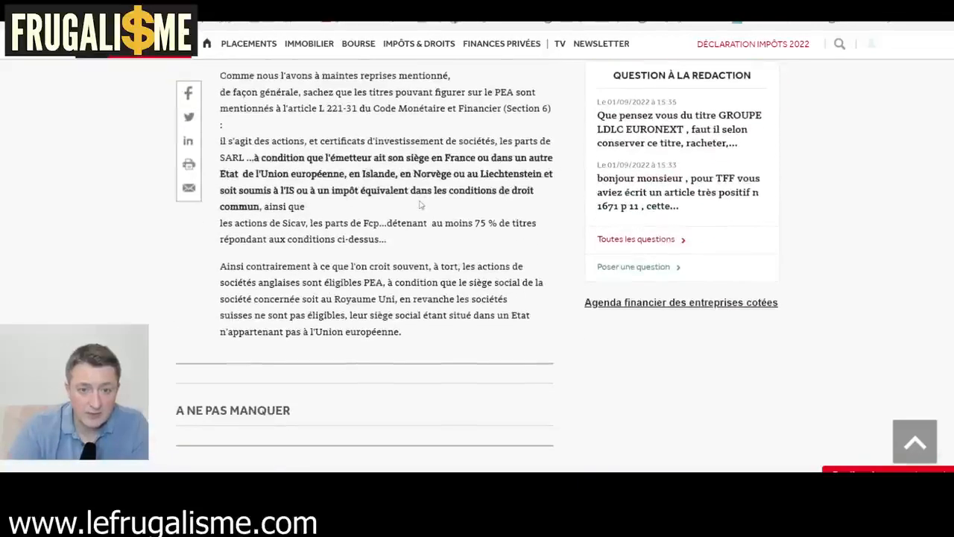
{"action": "scroll", "coordinate": [340, 234], "scroll_direction": "up", "scroll_amount": 3}
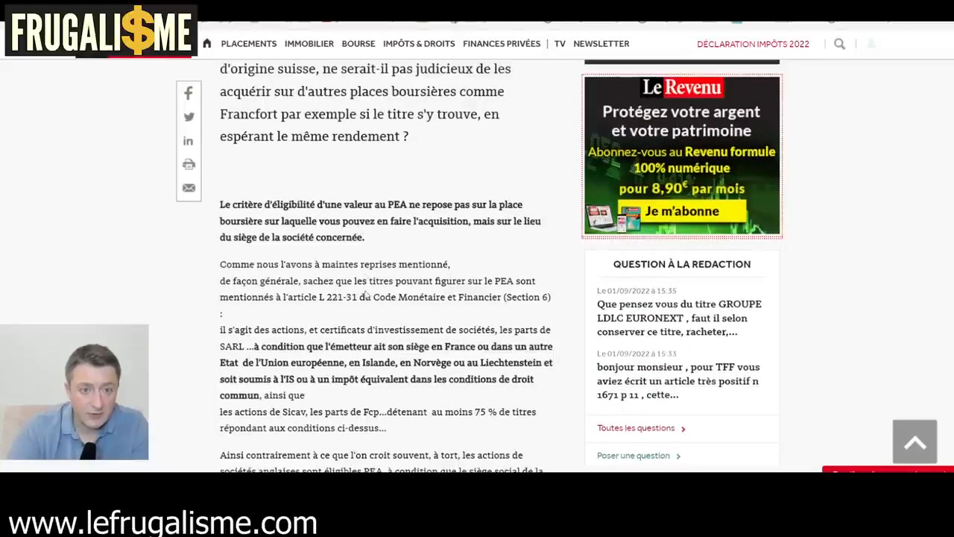
{"action": "scroll", "coordinate": [401, 306], "scroll_direction": "up", "scroll_amount": 3}
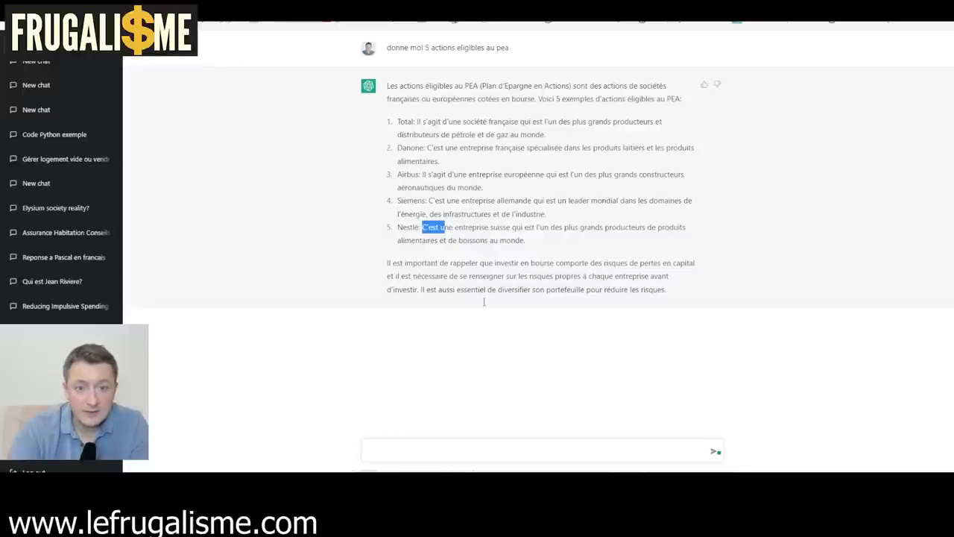
- Reuse the previous prompt extended to "donne moi 5 actions eligibles au pea qui versent un dividende", submit it and read the answer
{"action": "left_click", "coordinate": [462, 445]}
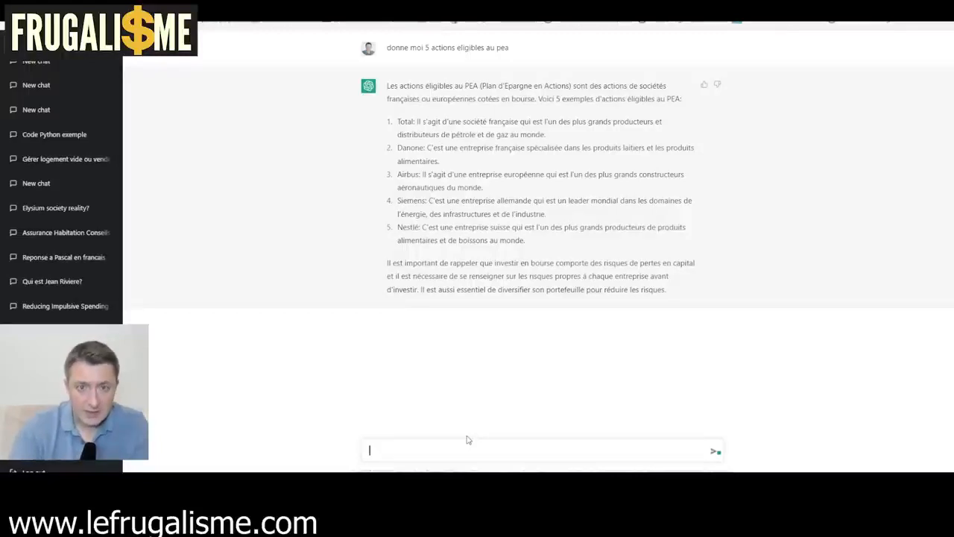
{"action": "triple_click", "coordinate": [463, 48]}
{"action": "key", "text": "ctrl+c"}
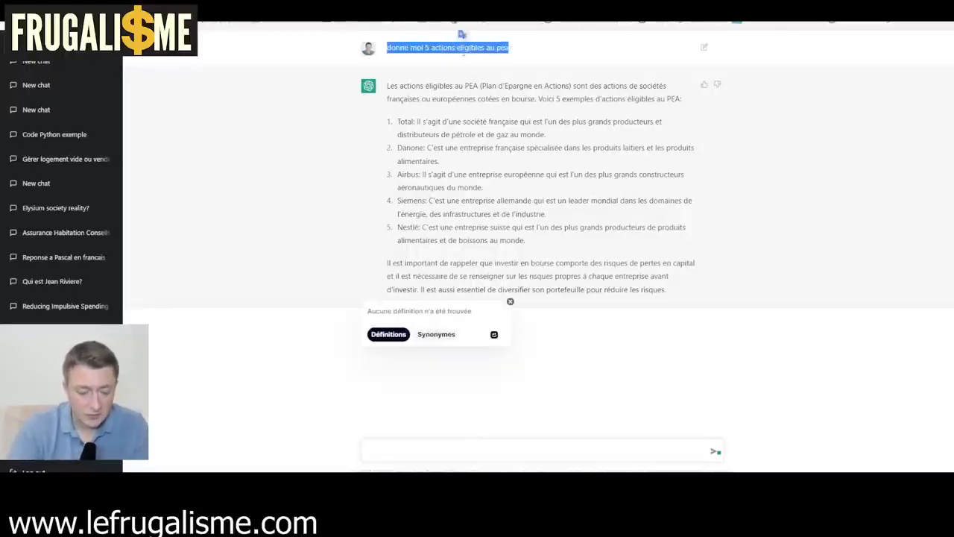
{"action": "left_click", "coordinate": [452, 449]}
{"action": "key", "text": "ctrl+v"}
{"action": "type", "text": "qui"}
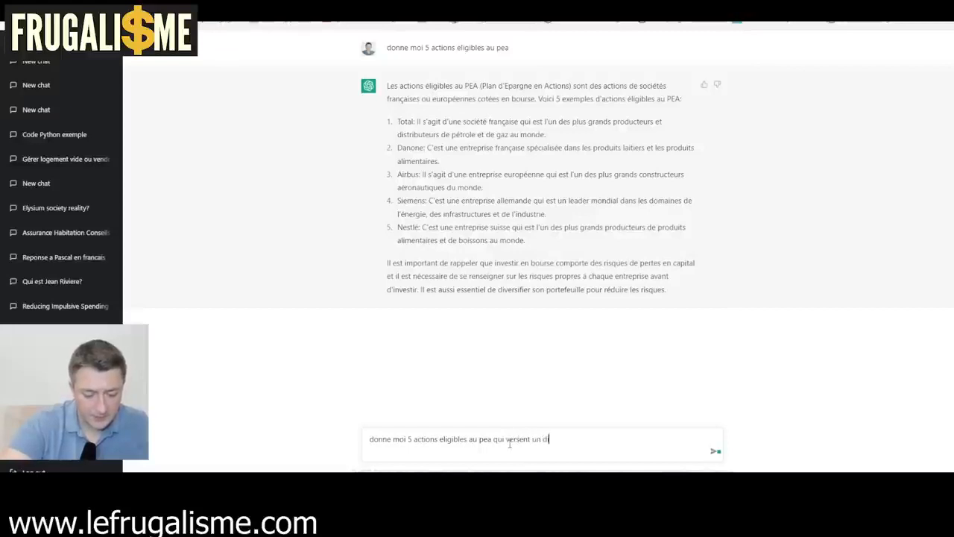
{"action": "type", "text": "e"}
{"action": "key", "text": "Return"}
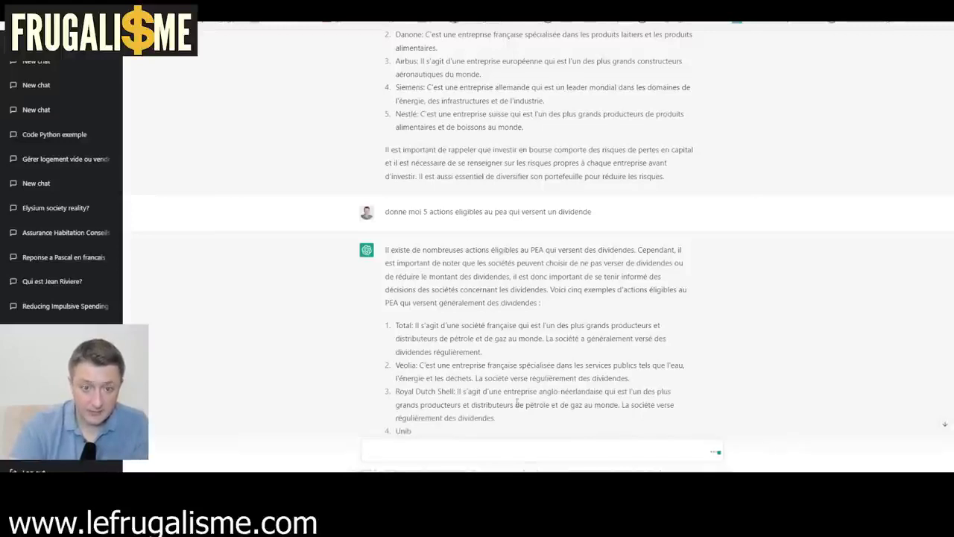
{"action": "scroll", "coordinate": [517, 403], "scroll_direction": "down", "scroll_amount": 2}
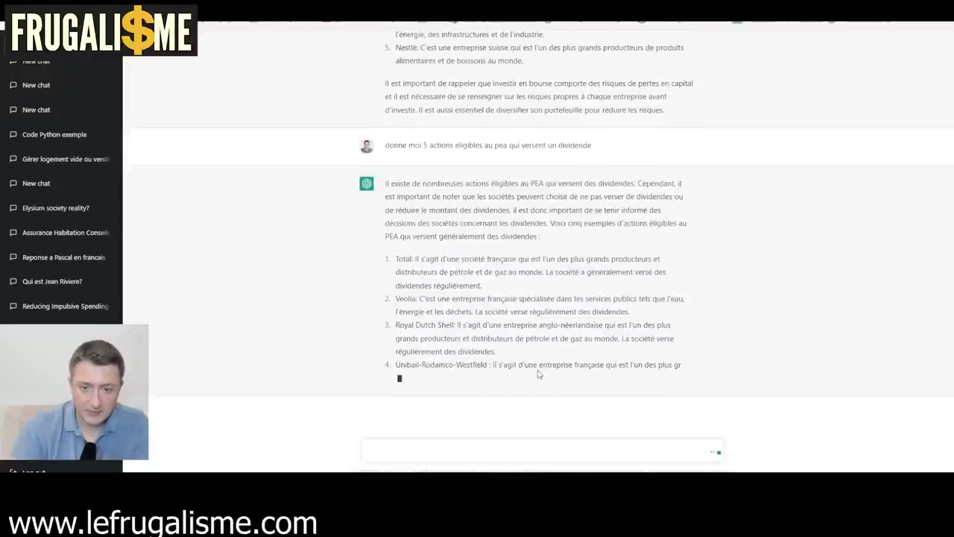
{"action": "left_click_drag", "start_coordinate": [395, 351], "coordinate": [512, 366]}
{"action": "left_click", "coordinate": [529, 368]}
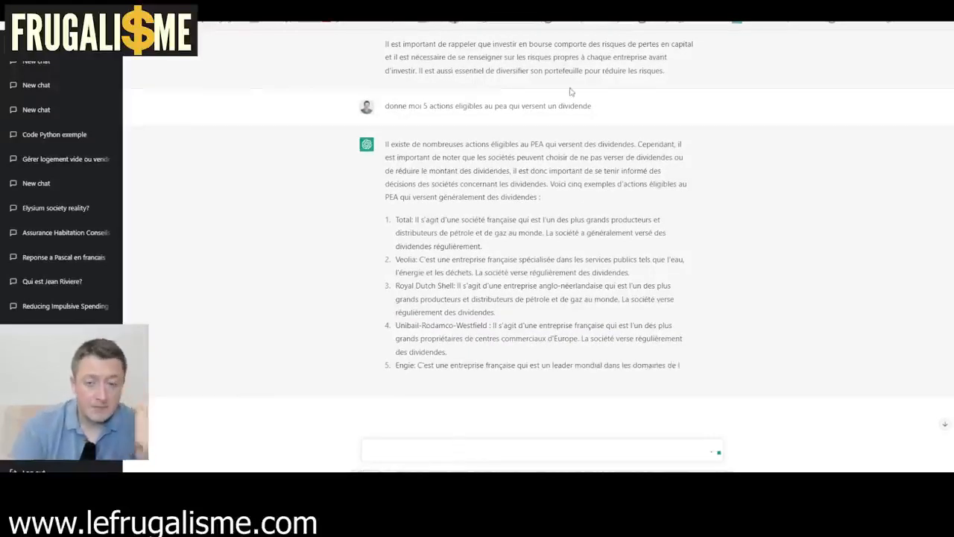
- Reuse the dividend prompt with "en hausse" added at the end, submit it and read the suggested shares
{"action": "left_click_drag", "start_coordinate": [594, 108], "coordinate": [386, 105]}
{"action": "key", "text": "ctrl+c"}
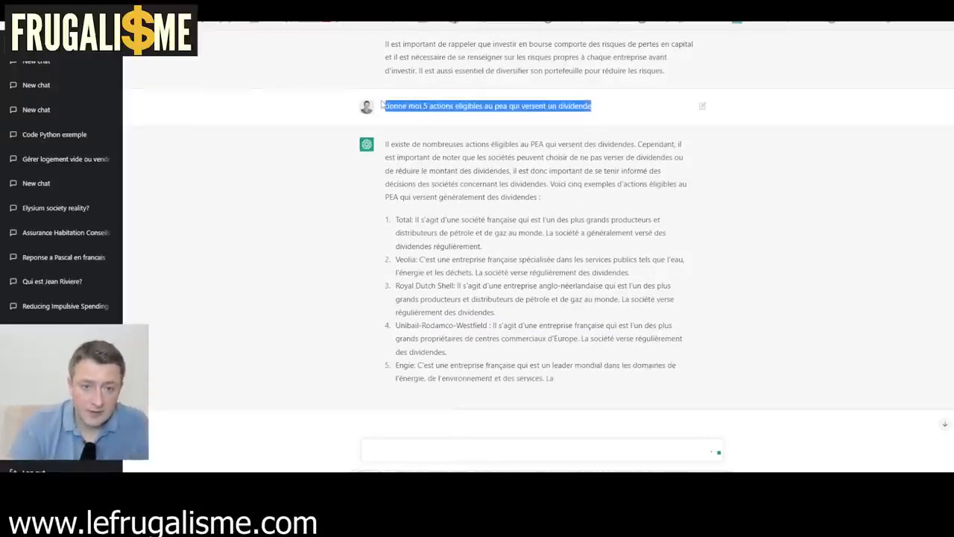
{"action": "left_click", "coordinate": [477, 443]}
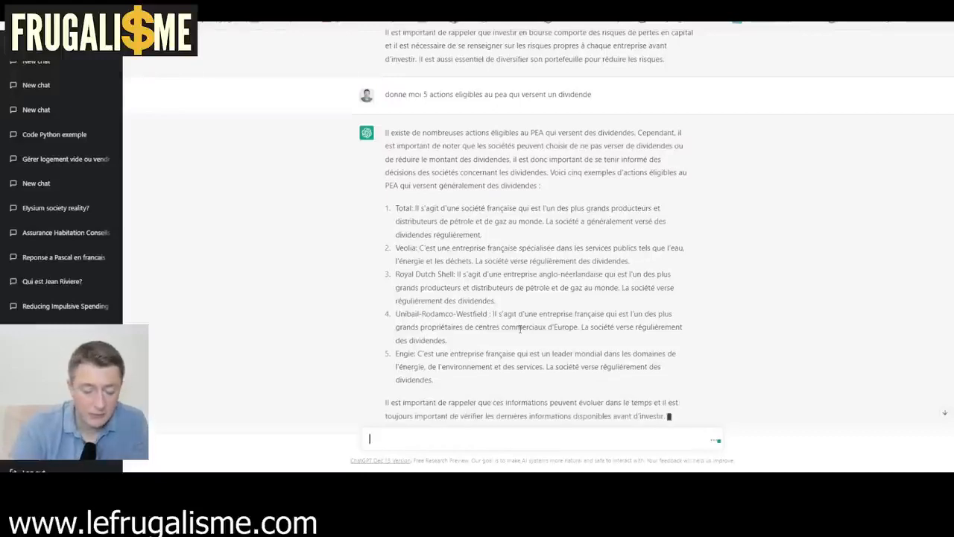
{"action": "scroll", "coordinate": [545, 309], "scroll_direction": "down", "scroll_amount": 2}
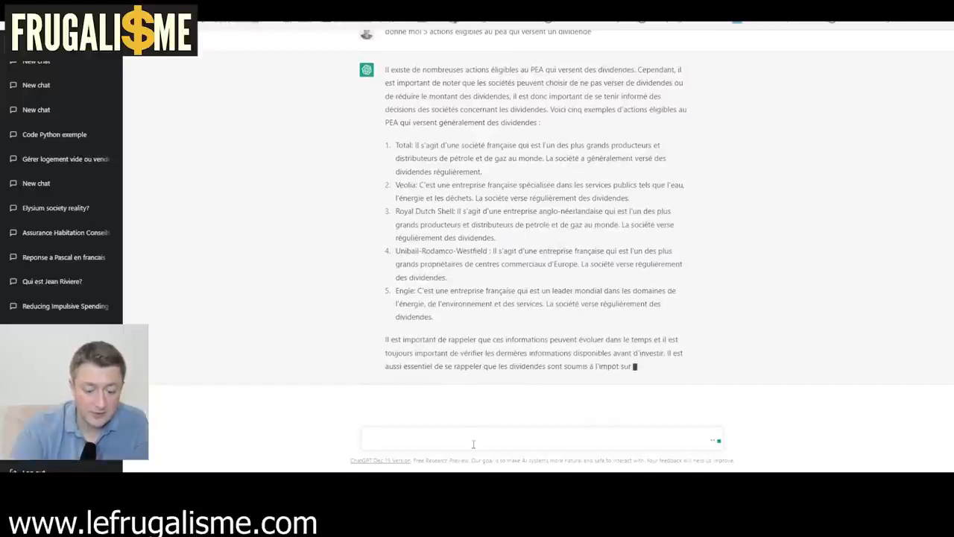
{"action": "key", "text": "ctrl+v"}
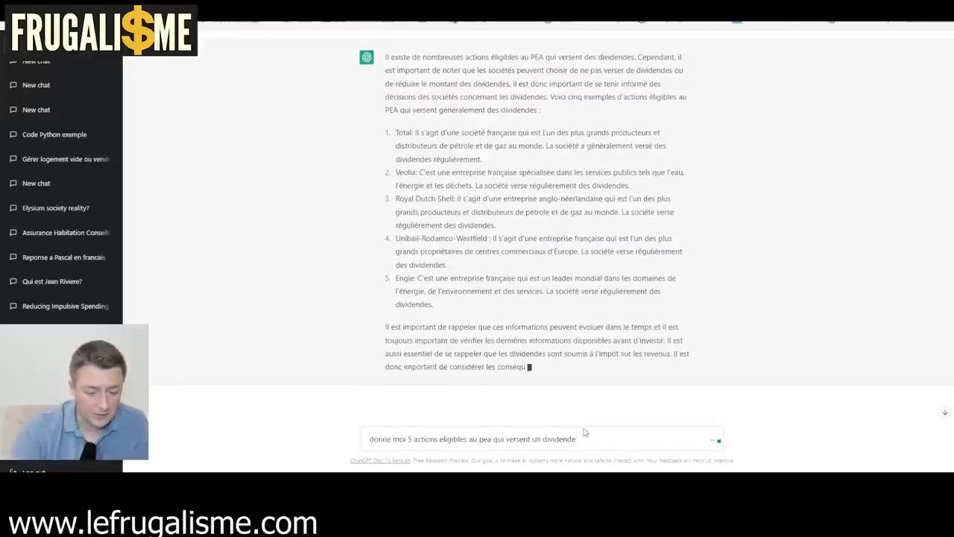
{"action": "type", "text": "en"}
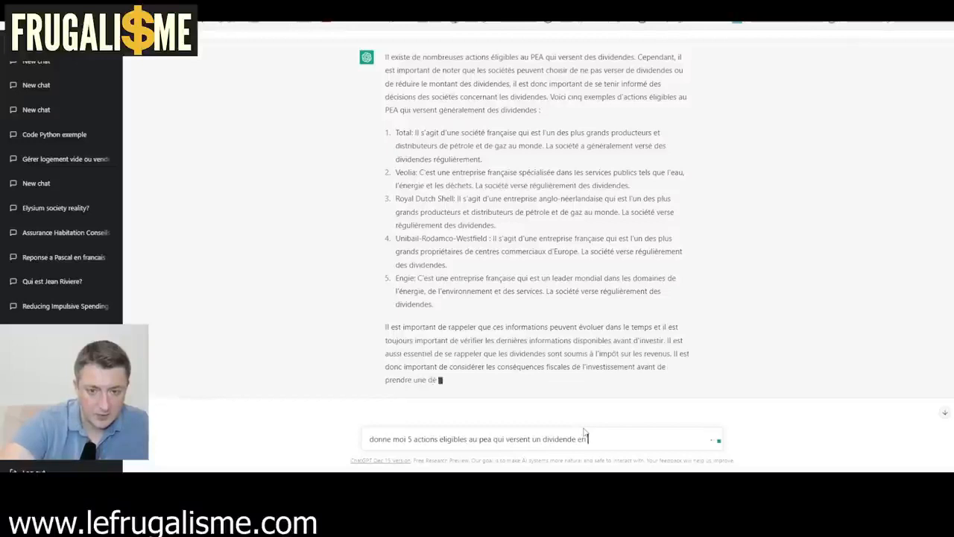
{"action": "type", "text": " hausse"}
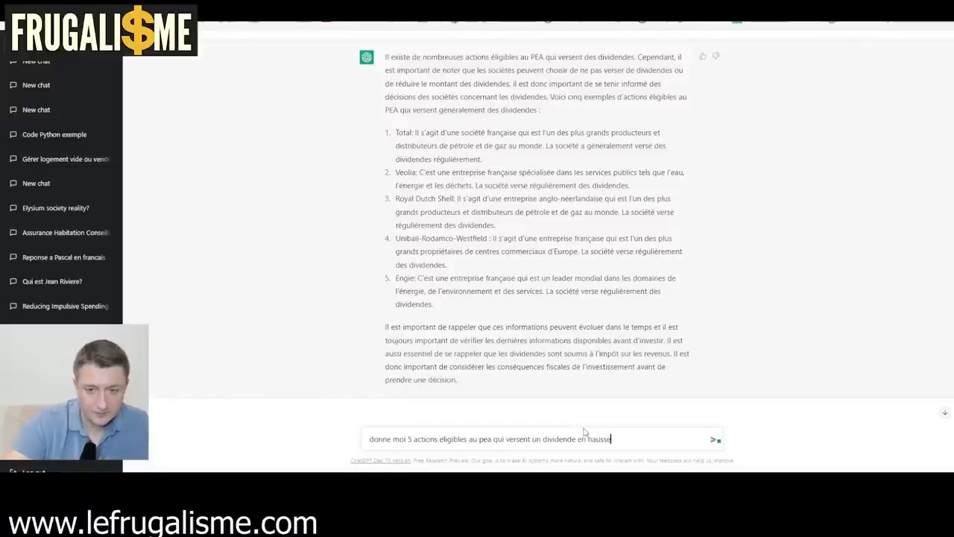
{"action": "key", "text": "Return"}
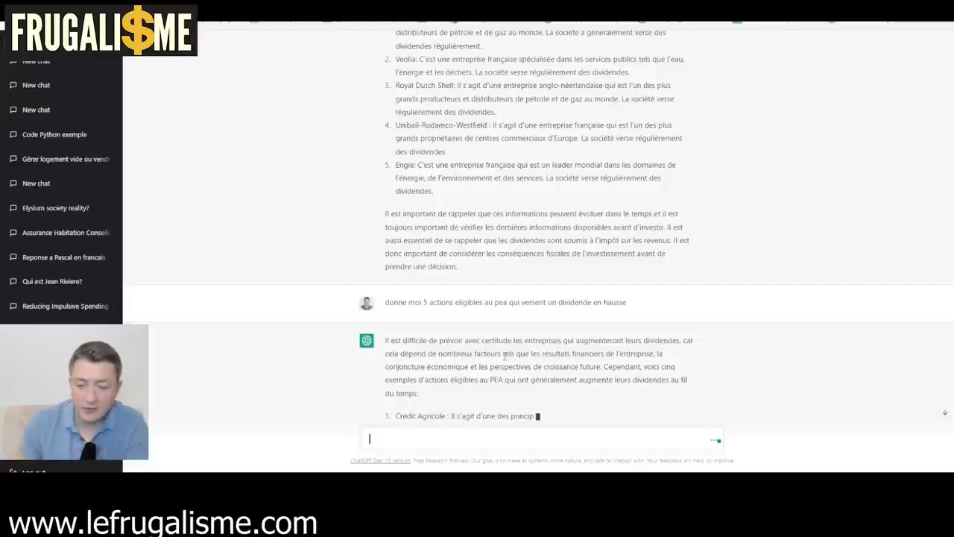
{"action": "scroll", "coordinate": [513, 256], "scroll_direction": "down", "scroll_amount": 1}
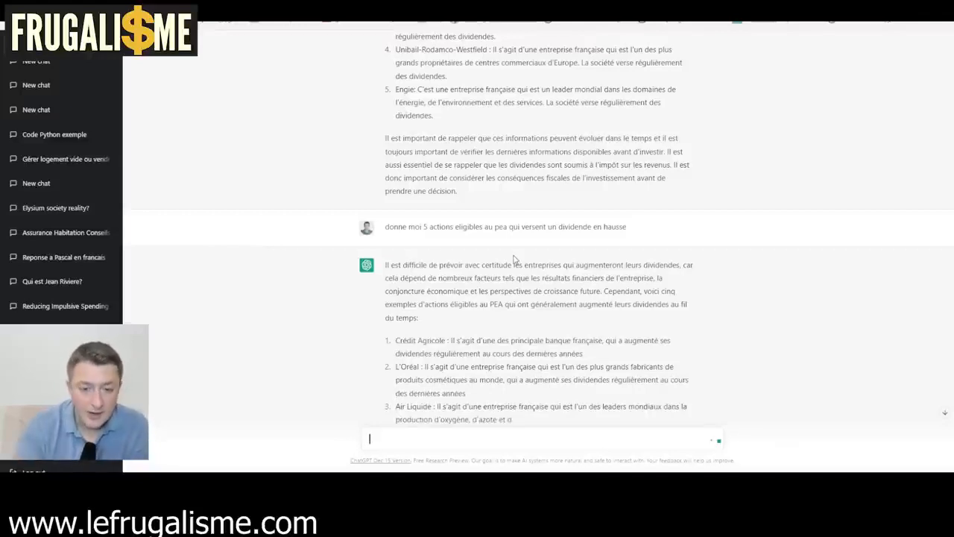
{"action": "scroll", "coordinate": [514, 259], "scroll_direction": "down", "scroll_amount": 2}
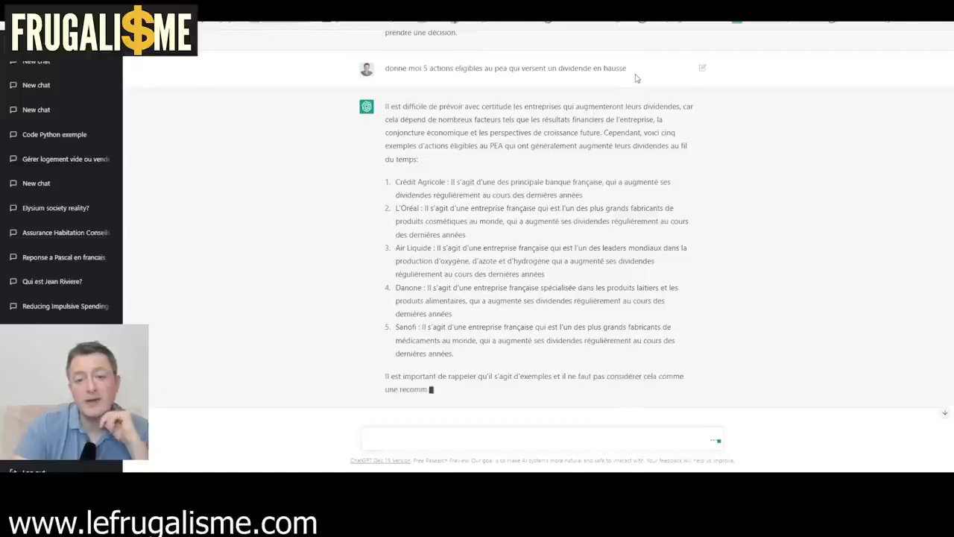
{"action": "left_click_drag", "start_coordinate": [629, 68], "coordinate": [409, 68]}
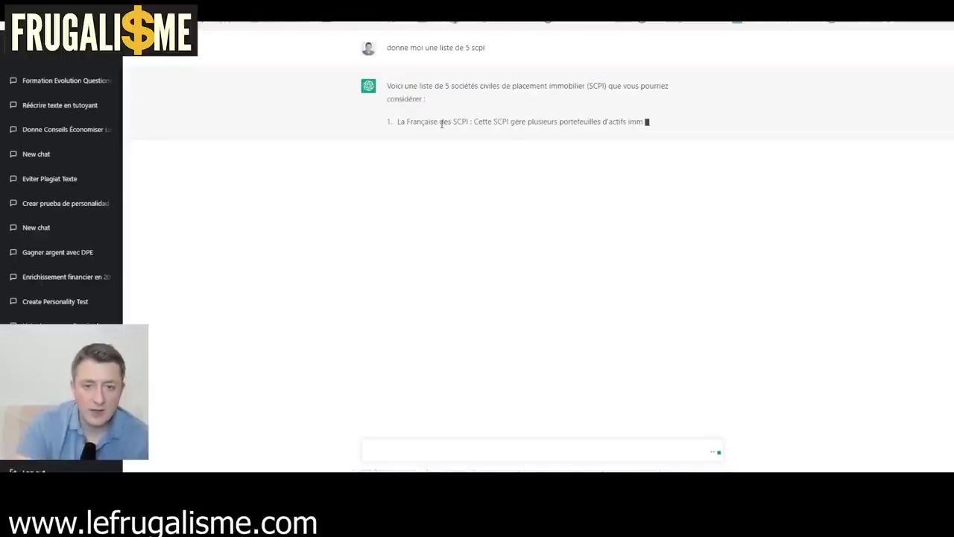
- Review the answers about five SCPI and about SCPI investing in the medical sector
{"action": "left_click_drag", "start_coordinate": [484, 123], "coordinate": [397, 123]}
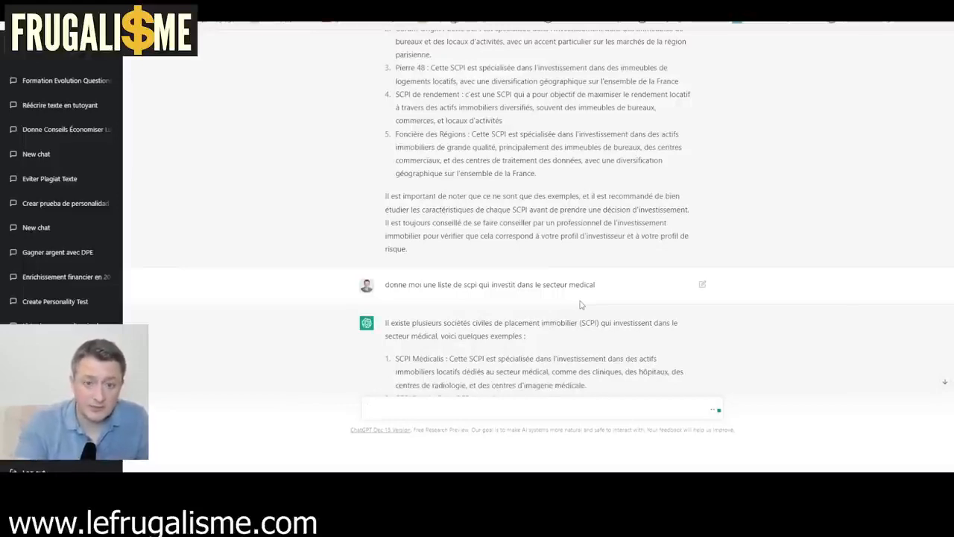
{"action": "scroll", "coordinate": [579, 302], "scroll_direction": "down", "scroll_amount": 2}
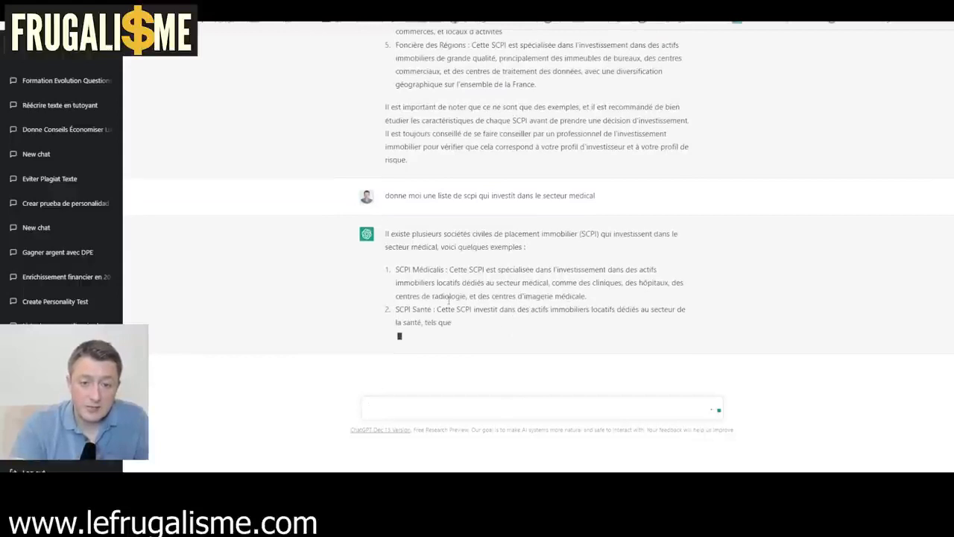
{"action": "left_click_drag", "start_coordinate": [434, 309], "coordinate": [461, 310]}
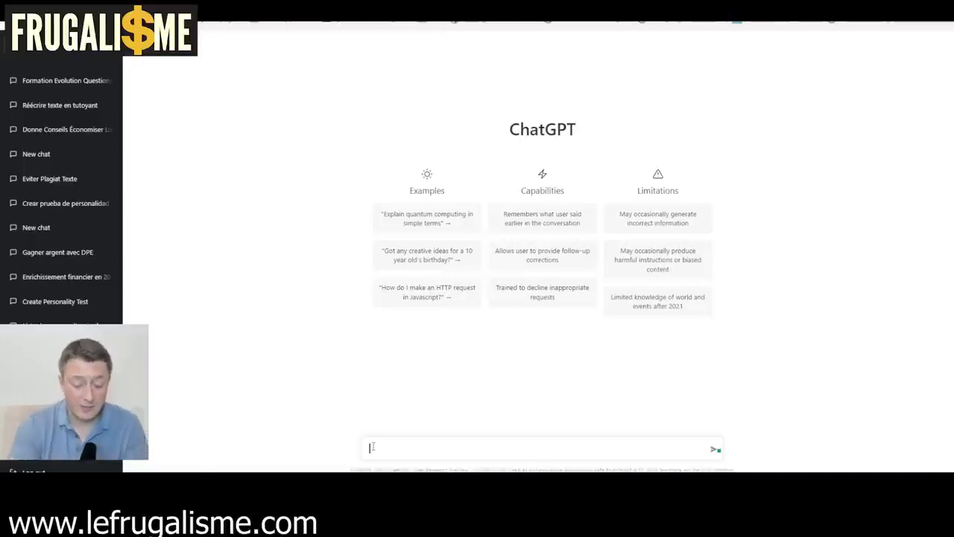
- Submit the prompt "fais une recette avec de la biere, du pain, du jambon, des tomates, et du poivre et des biscottes et des oignons et des patates"
{"action": "type", "text": "is une recette "}
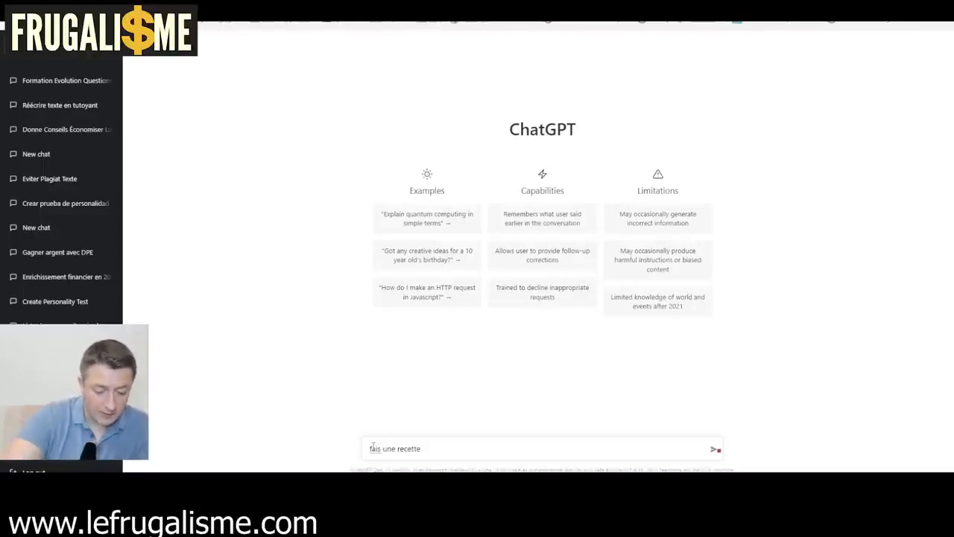
{"action": "type", "text": "avec de la biere,"}
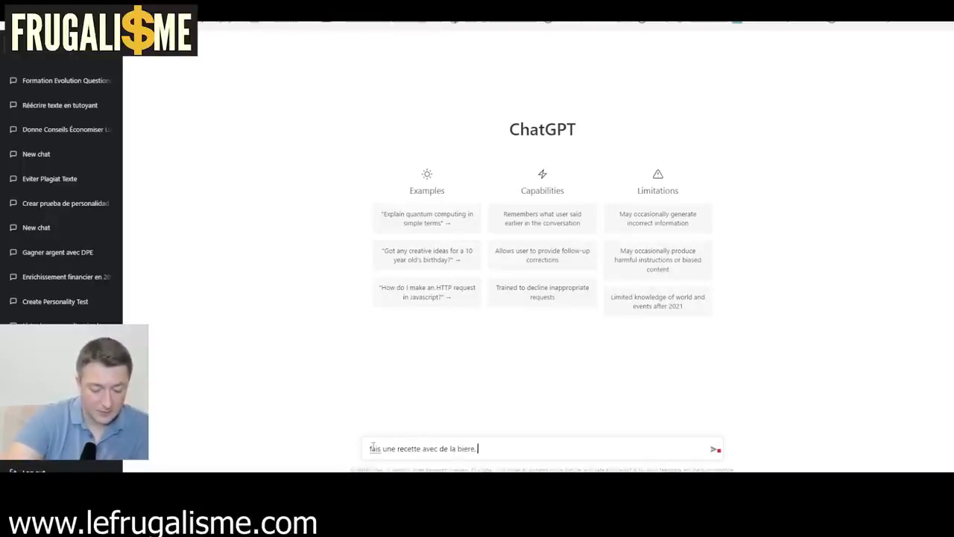
{"action": "type", "text": " du pain"}
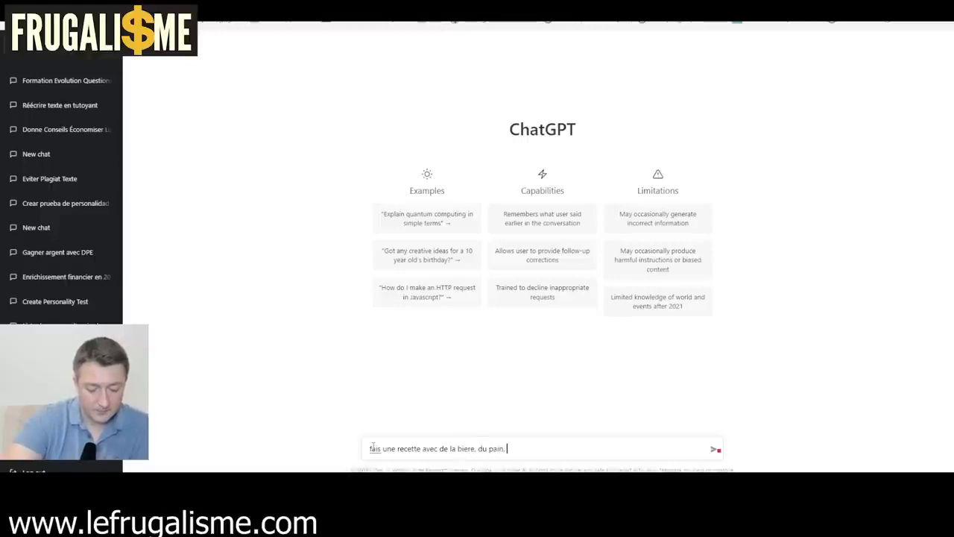
{"action": "type", "text": ", du jambon"}
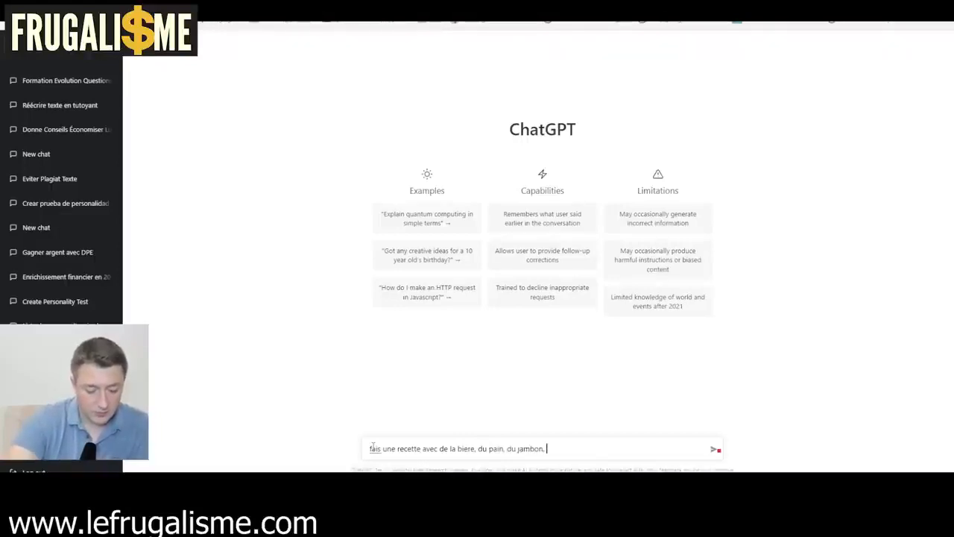
{"action": "type", "text": ", des tomates,"}
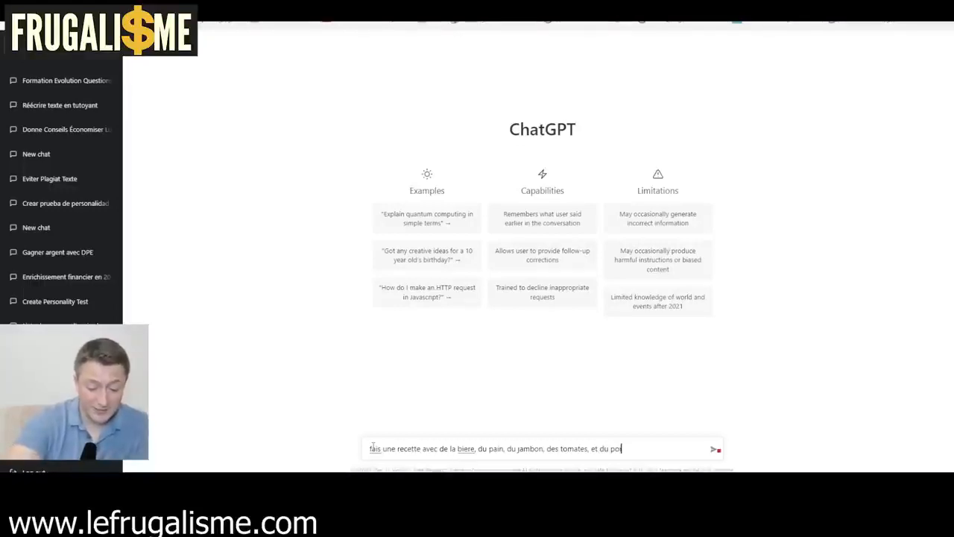
{"action": "type", "text": "et de"}
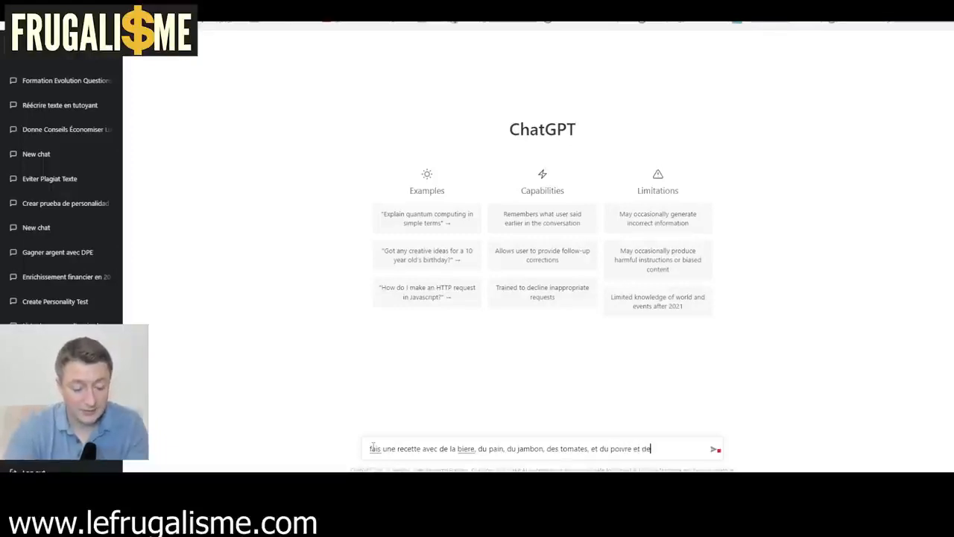
{"action": "type", "text": "s biscot"}
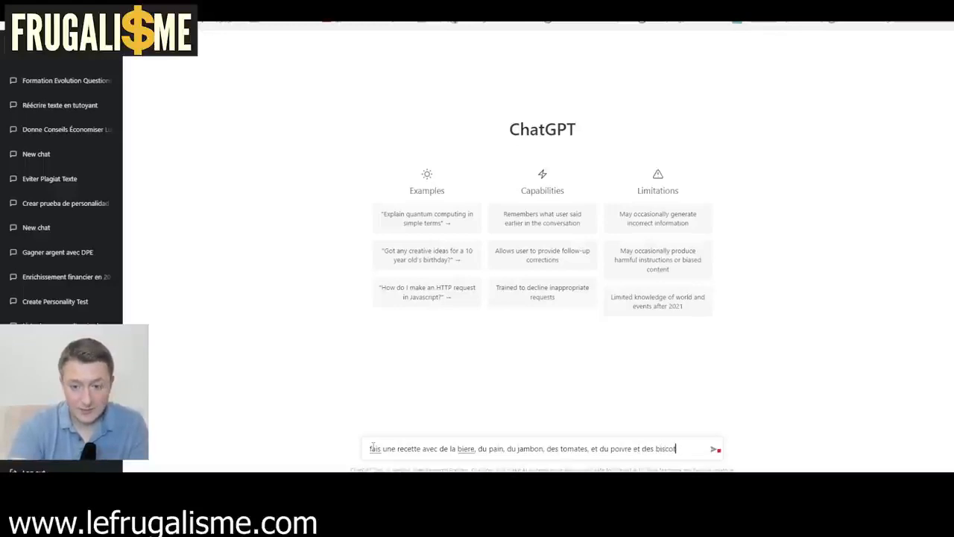
{"action": "type", "text": "tes et des d"}
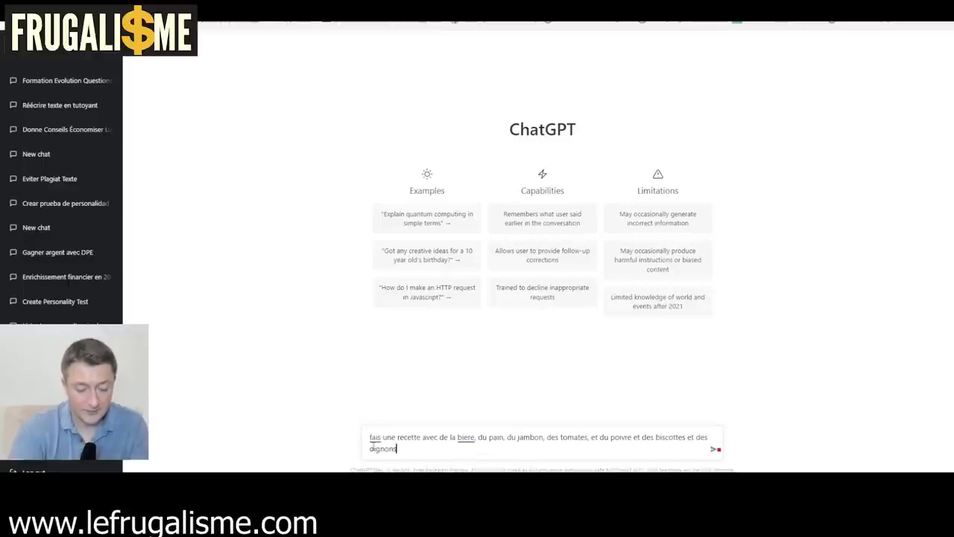
{"action": "type", "text": "ignons et des p"}
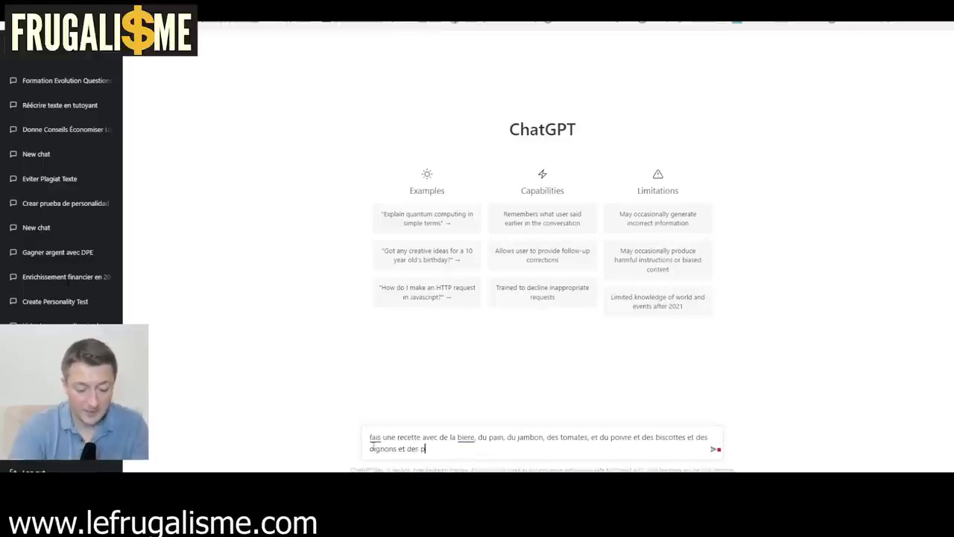
{"action": "key", "text": "Return"}
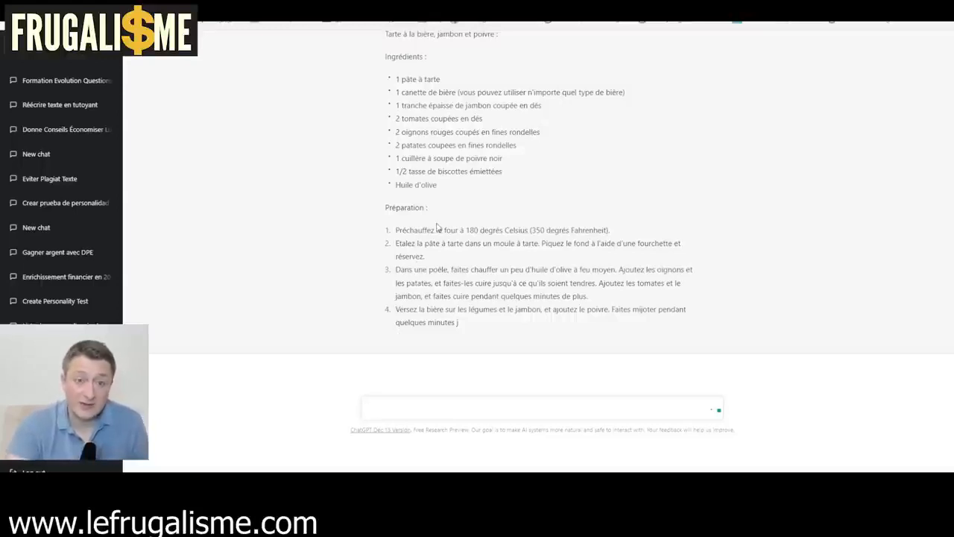
- Review the generated recipe from its ingredient list through the preparation instructions
{"action": "scroll", "coordinate": [437, 230], "scroll_direction": "up", "scroll_amount": 2}
{"action": "scroll", "coordinate": [388, 205], "scroll_direction": "up", "scroll_amount": 1}
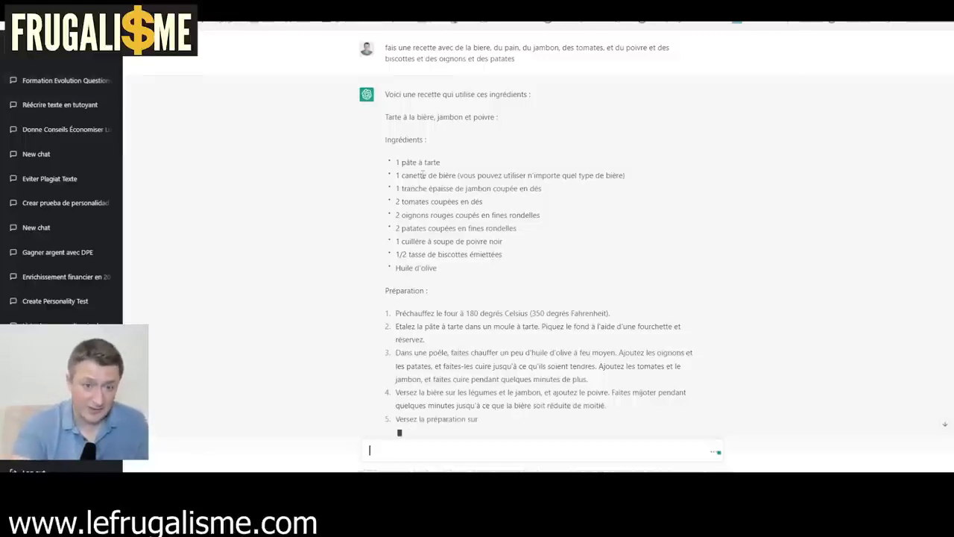
{"action": "scroll", "coordinate": [460, 299], "scroll_direction": "down", "scroll_amount": 2}
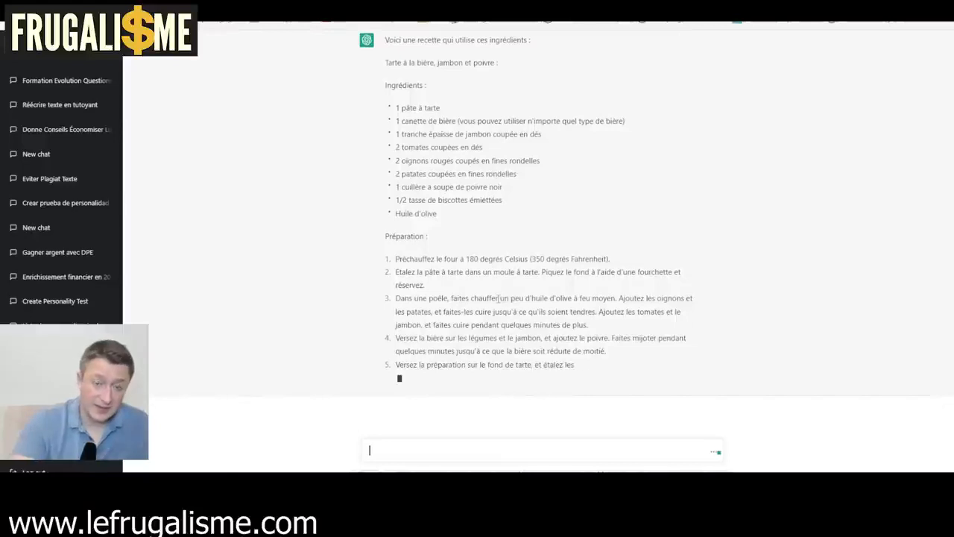